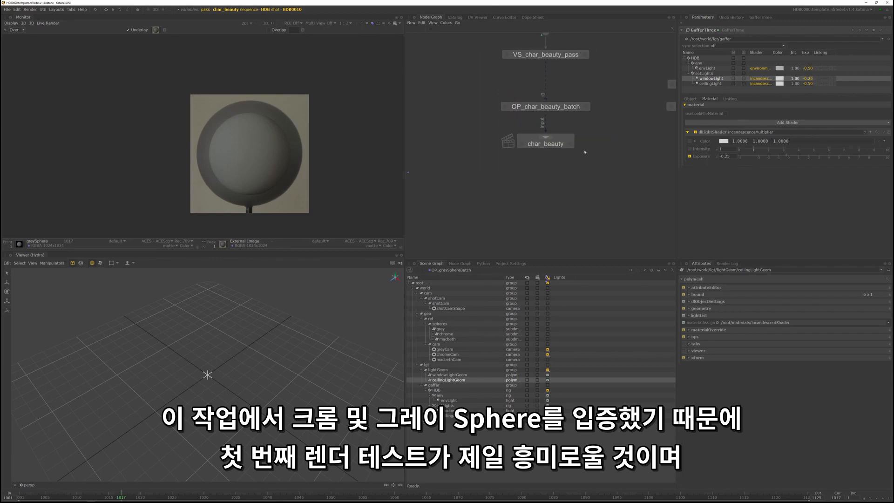
- Load the setHDB and Samurai geometry in the OP_char_beauty_batch scene graph and move the timeline to frame 1125
middle_drag(593, 124, 600, 177)
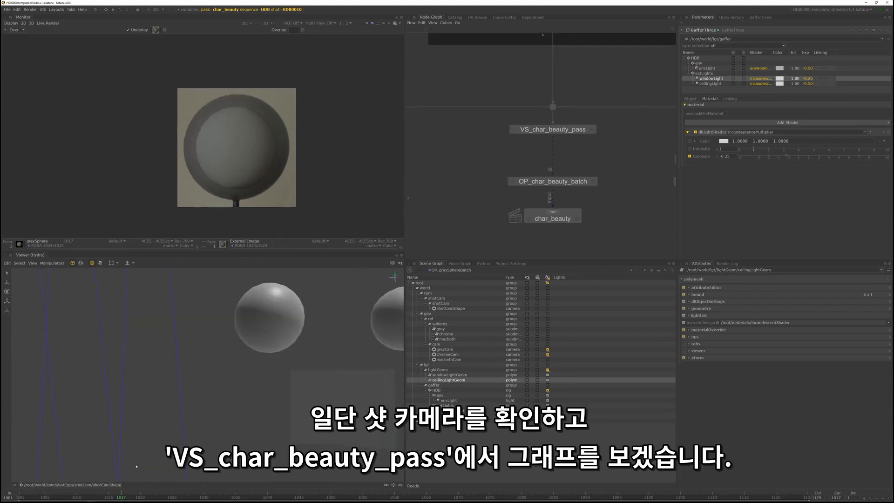
click(552, 182)
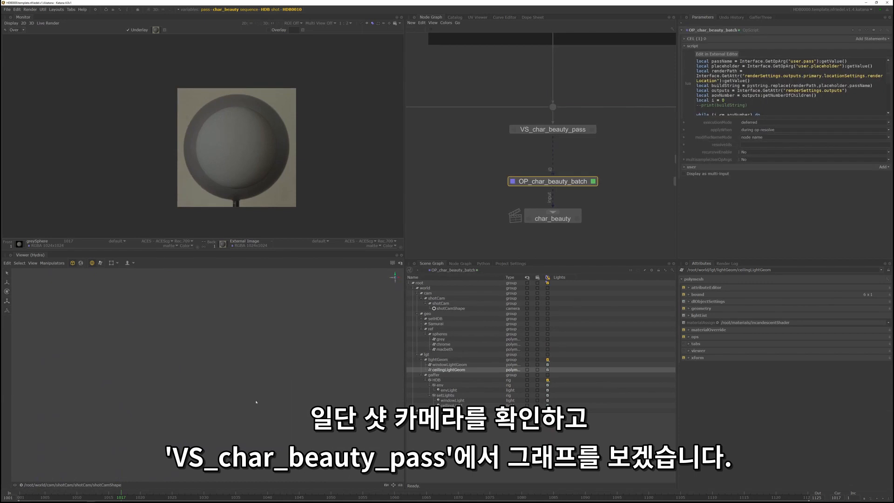
click(436, 319)
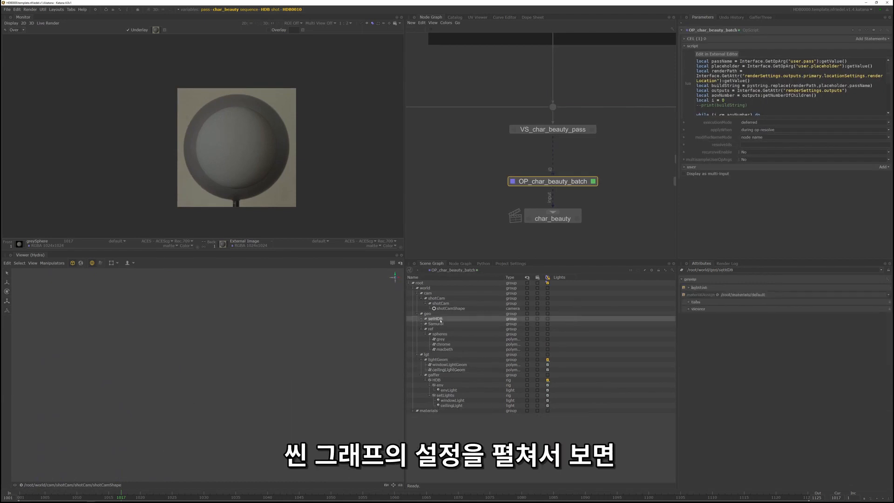
click(435, 328)
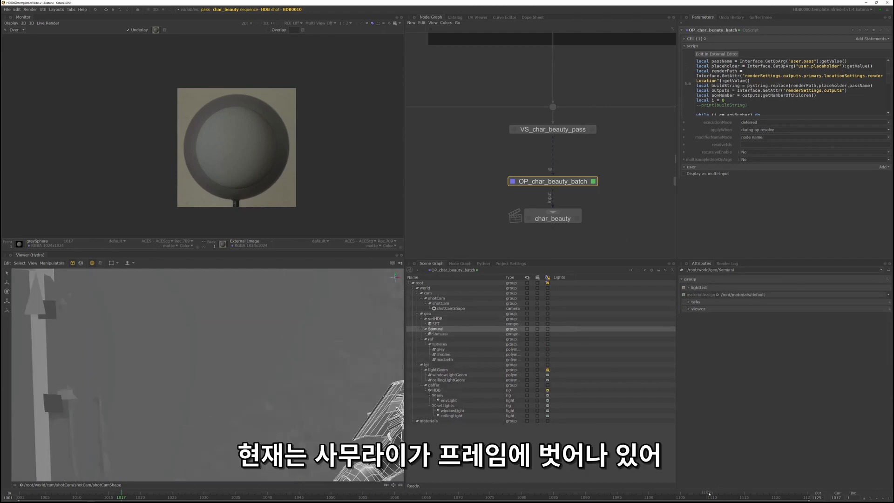
drag(771, 499, 809, 497)
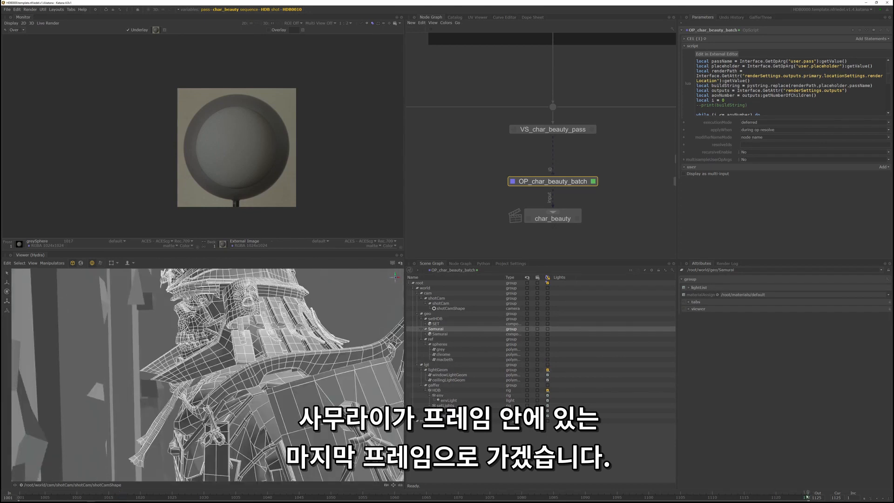
- Start a preview render of the char_beauty render node
middle_drag(567, 213, 554, 195)
right_click(554, 195)
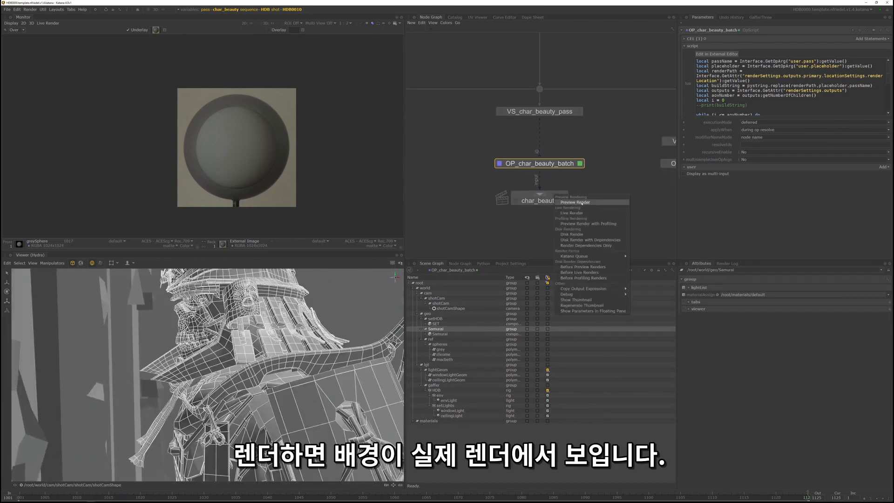
click(582, 204)
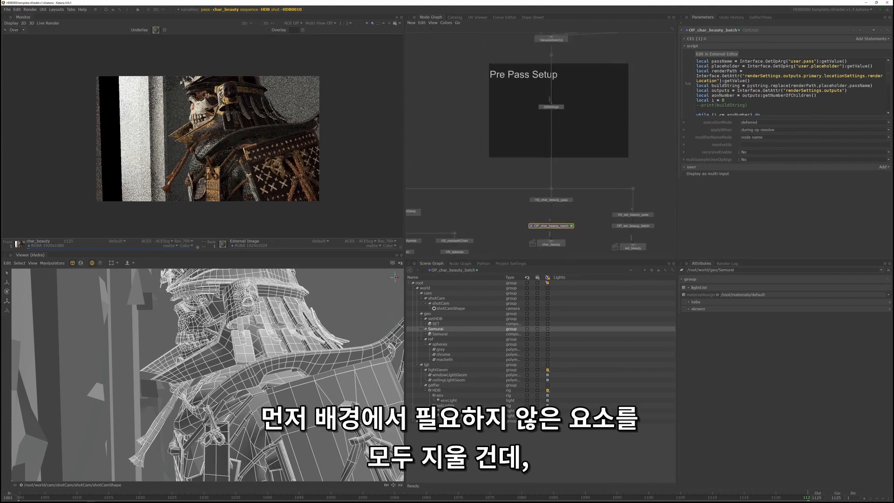
- Move the Sequence Setup nodes up to make room and insert a Prune node below Material3
middle_drag(597, 81, 589, 140)
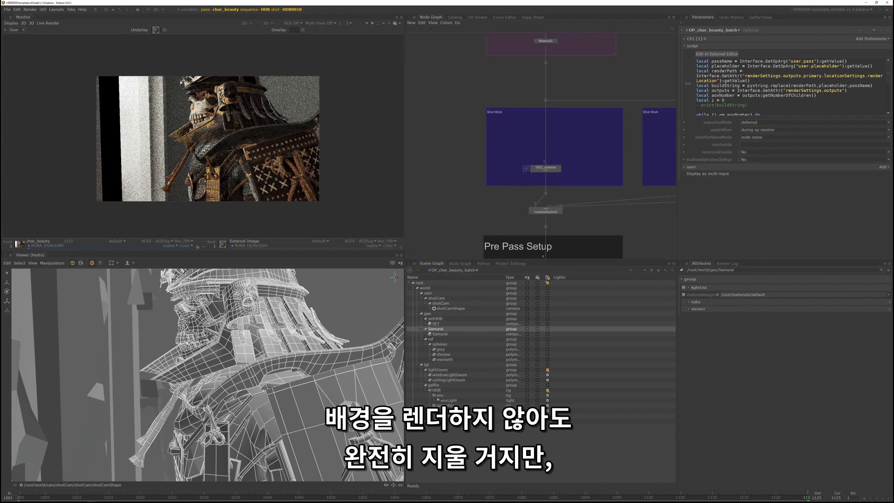
middle_drag(545, 111, 534, 186)
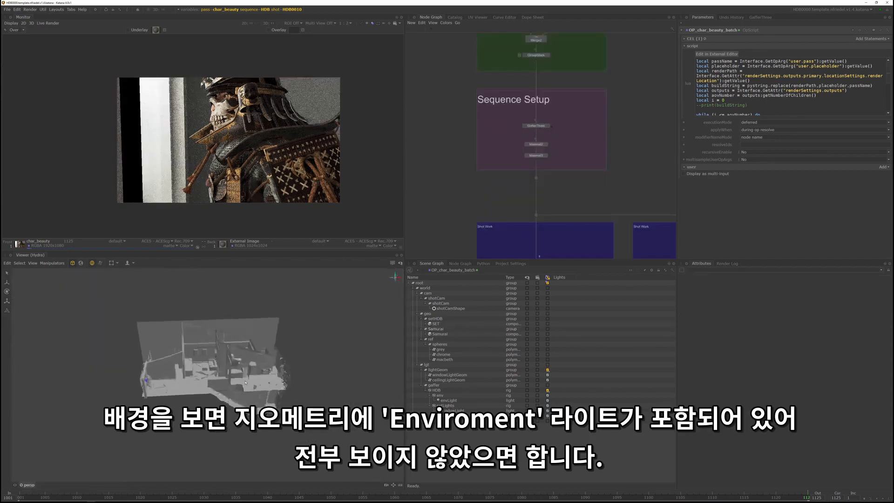
alt+drag(246, 382, 264, 339)
scroll(252, 395, up, 8)
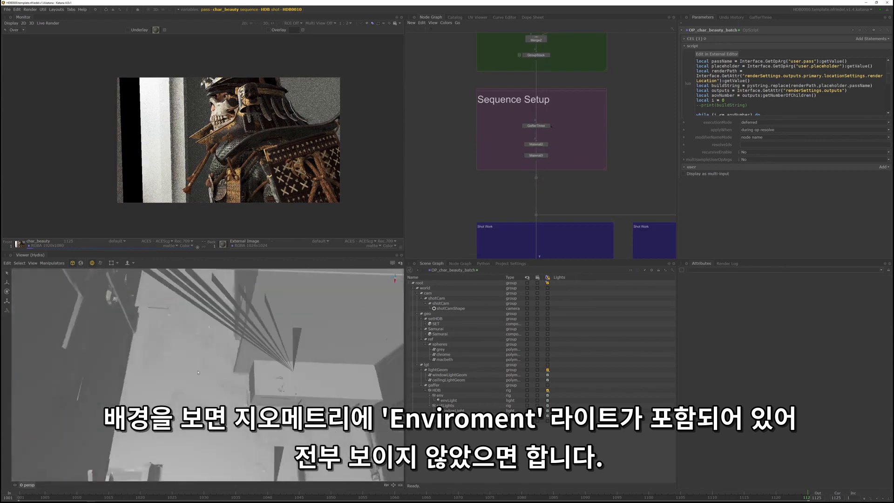
alt+drag(214, 362, 297, 369)
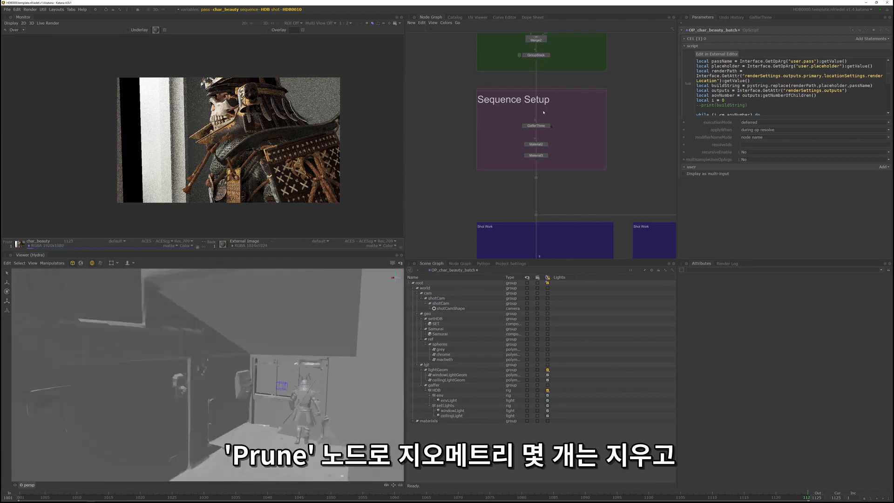
middle_drag(544, 112, 534, 148)
scroll(530, 192, up, 4)
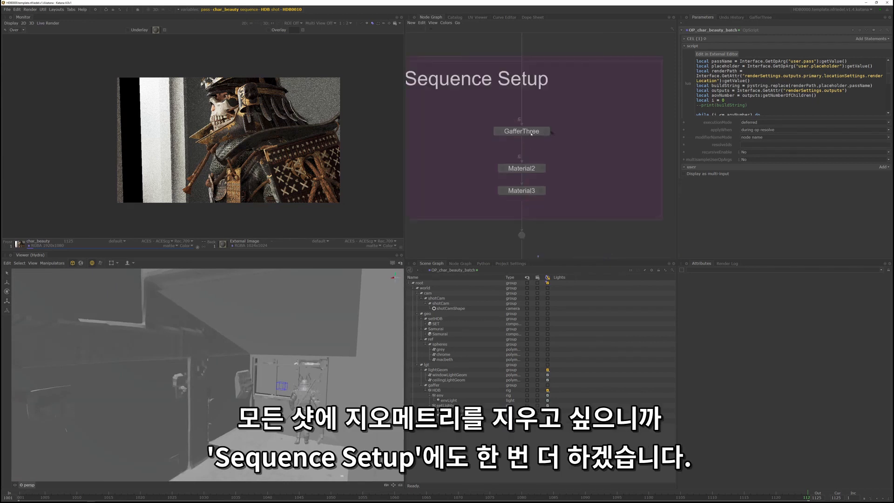
drag(546, 130, 546, 101)
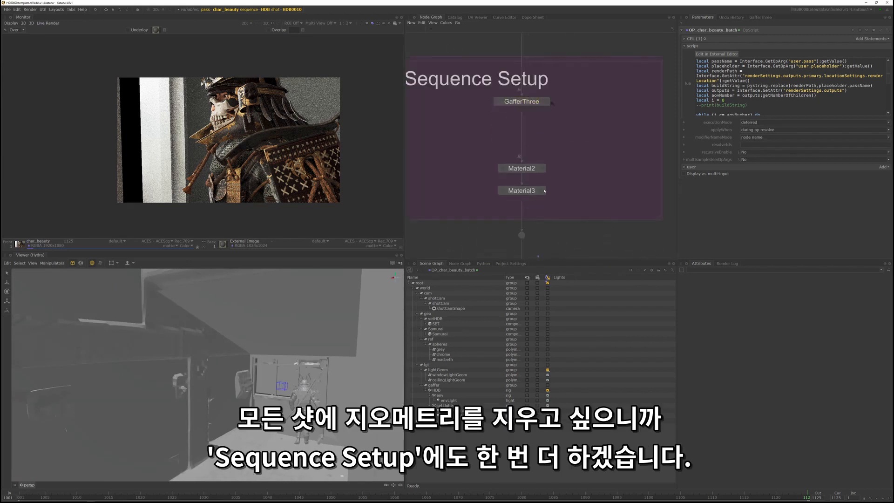
drag(522, 198, 522, 169)
drag(522, 168, 521, 146)
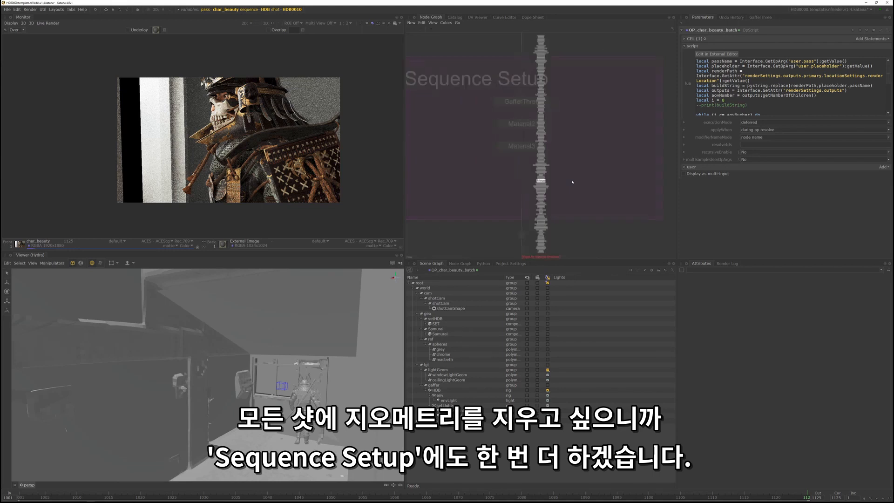
text(pru)
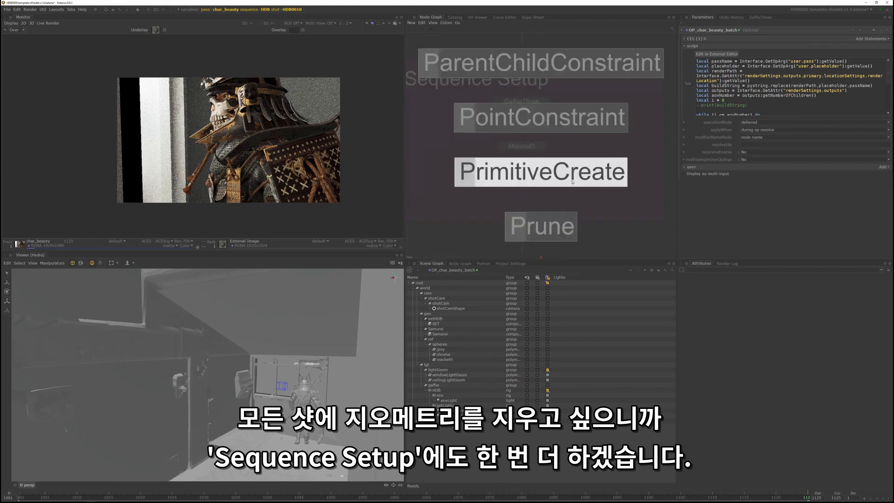
key(Return)
click(522, 176)
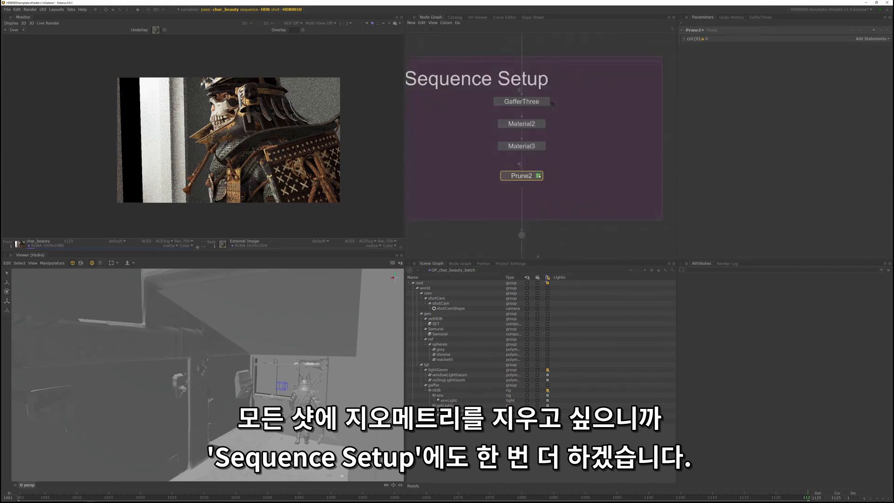
- Expand the setHDB geometry down to its set pieces and add the HDB_Flat_Quads group to the Prune node's paths
scroll(307, 338, up, 3)
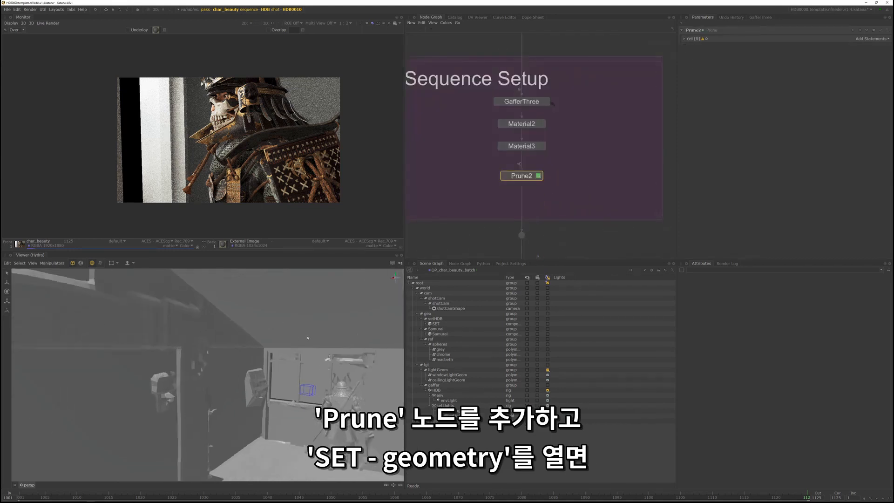
click(425, 324)
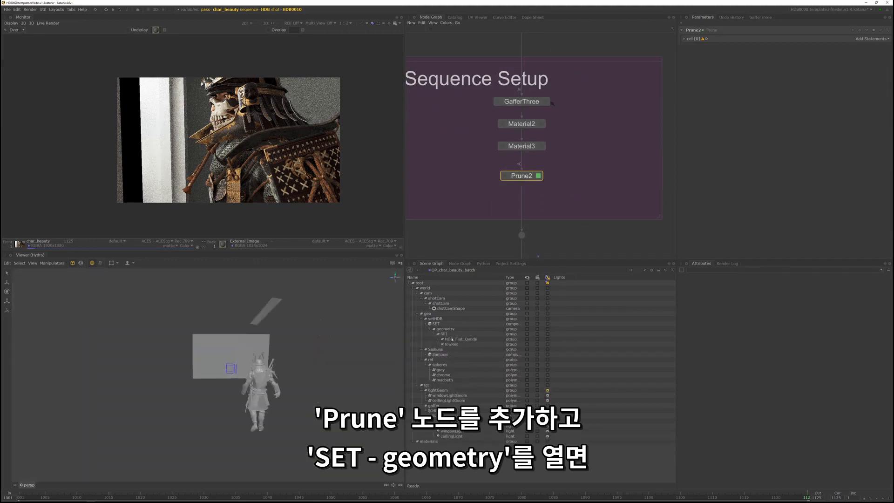
click(445, 339)
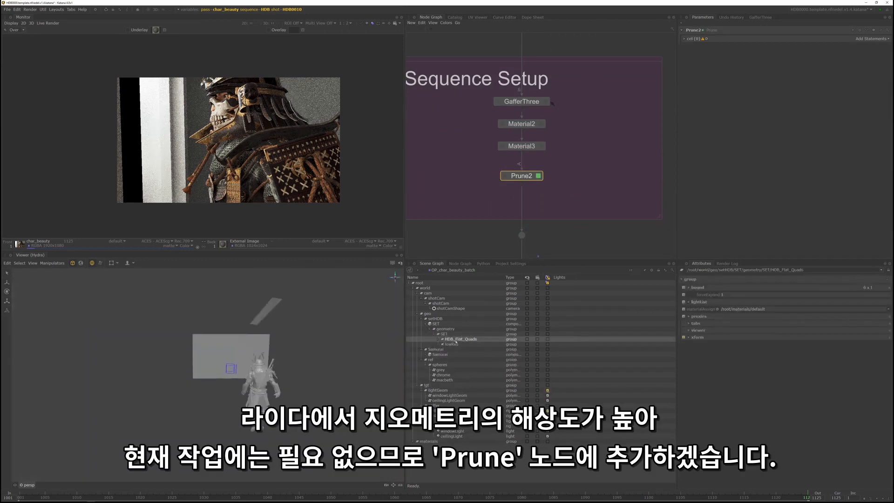
click(438, 339)
mouse_move(286, 377)
alt+mouse_down()
mouse_move(270, 375)
mouse_move(301, 385)
alt+mouse_up()
drag(482, 339, 869, 40)
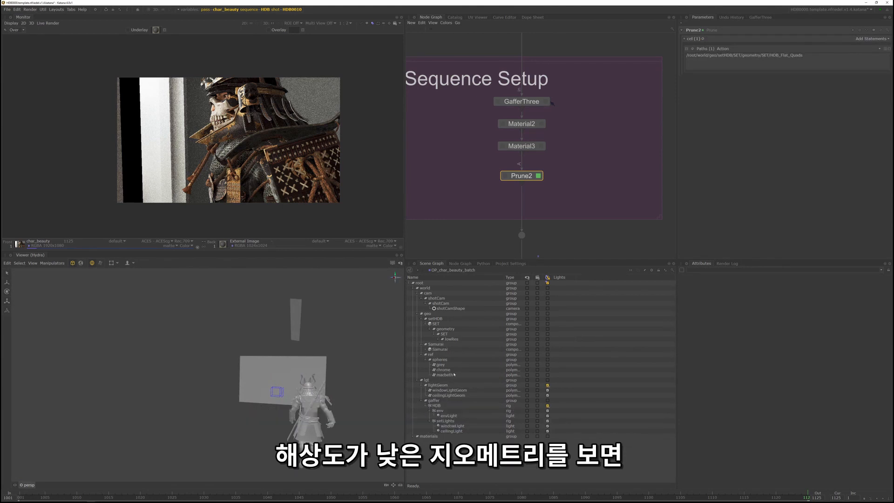
- Expand the lowRes set and add its SideWallShape and CeilingShape to the Prune node's paths
double_click(451, 340)
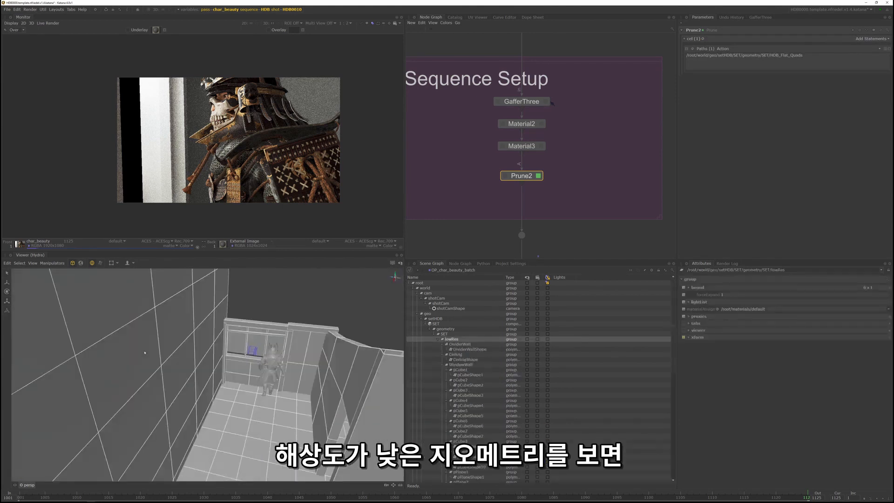
click(200, 374)
alt+drag(201, 374, 246, 379)
shift+click(233, 323)
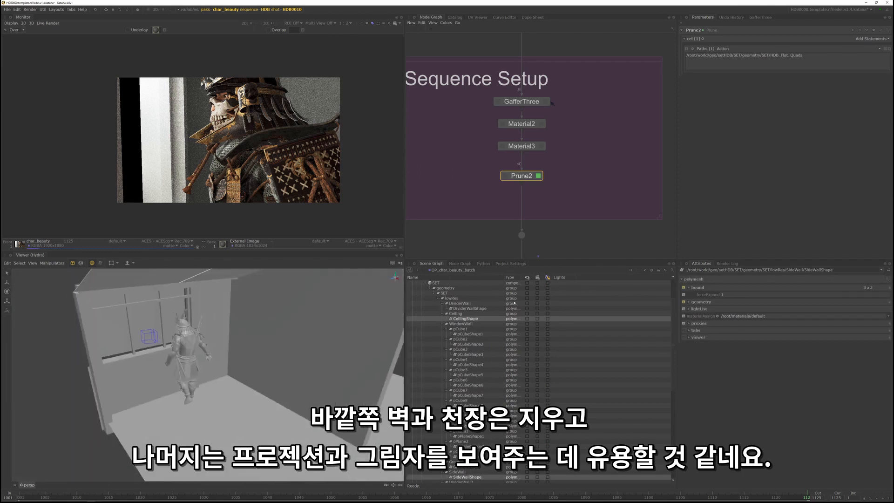
middle_drag(553, 269, 769, 67)
- Inspect the window wall pieces and the window light geometry around the samurai in the perspective view
alt+drag(233, 303, 264, 324)
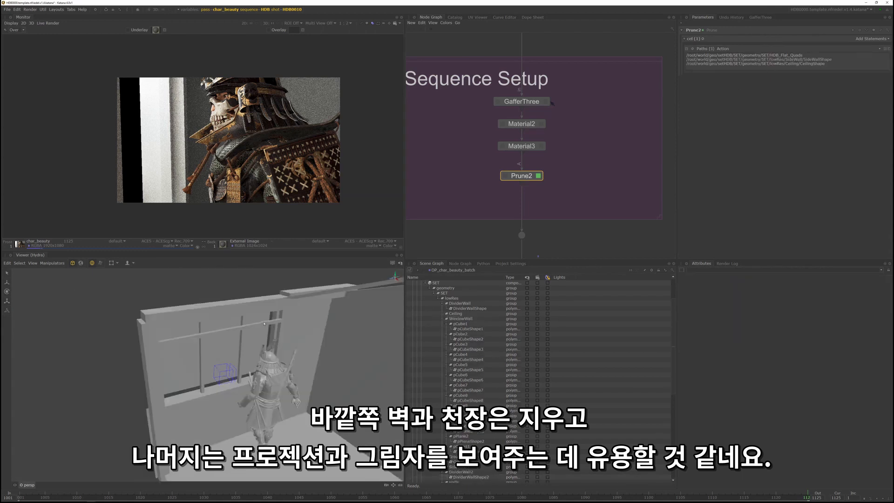
click(264, 323)
click(293, 327)
click(285, 305)
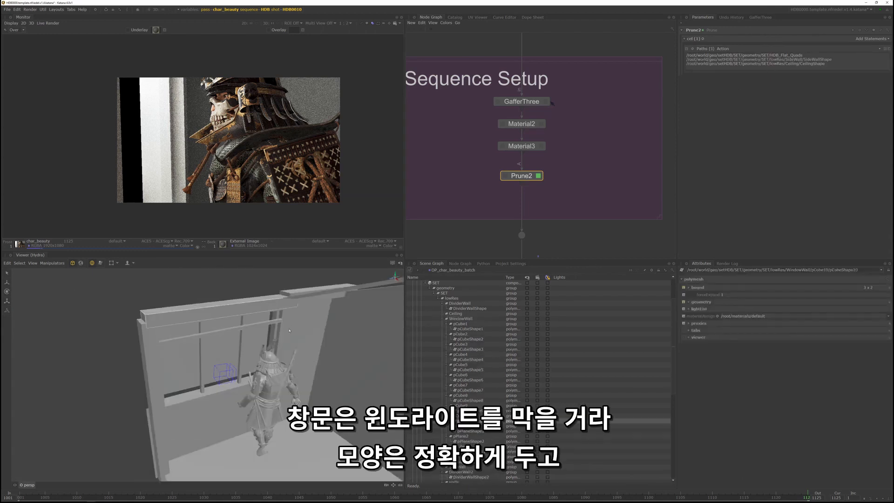
click(231, 347)
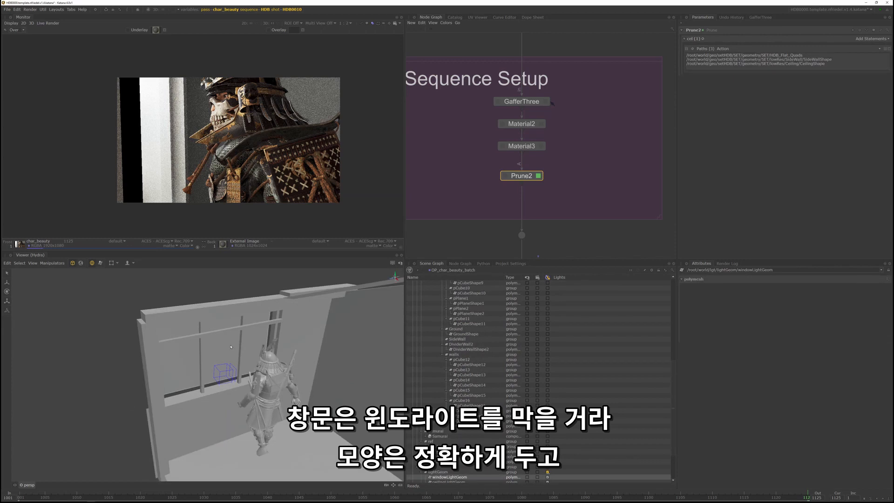
alt+drag(324, 351, 241, 341)
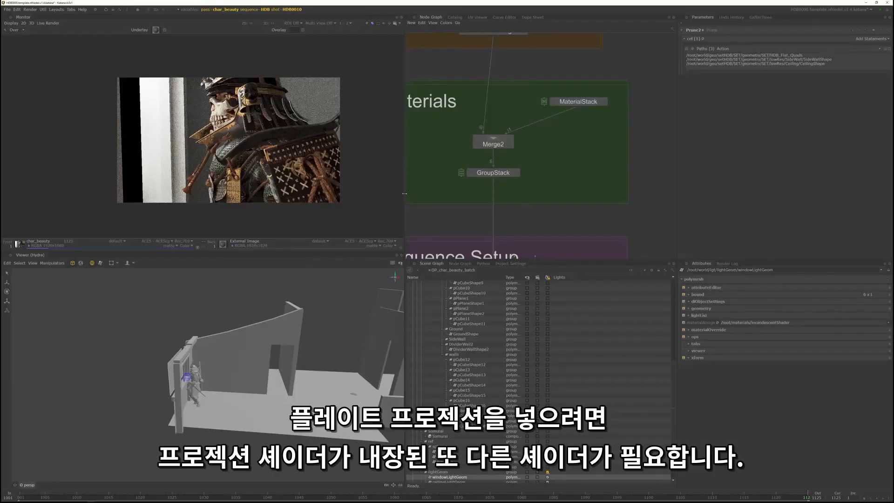
- Add a look file material to the MaterialStack and load shadowCollector.klf from the shadowShader folder as its look file
click(604, 102)
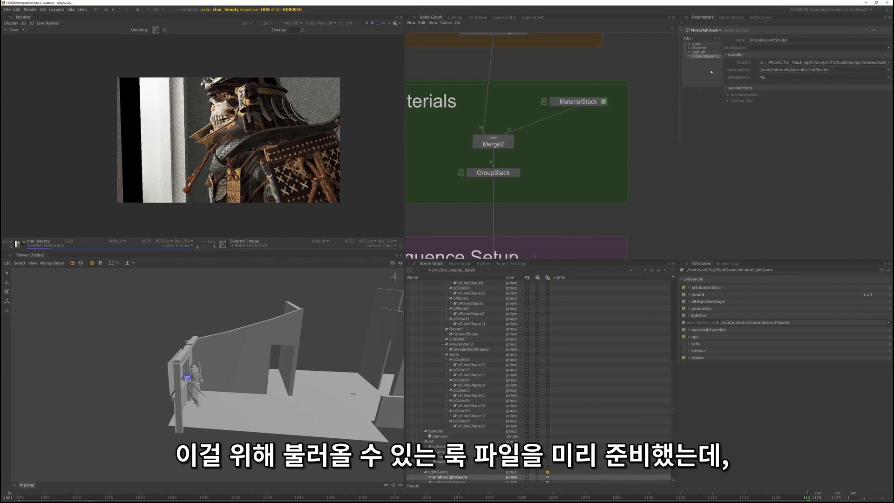
click(688, 38)
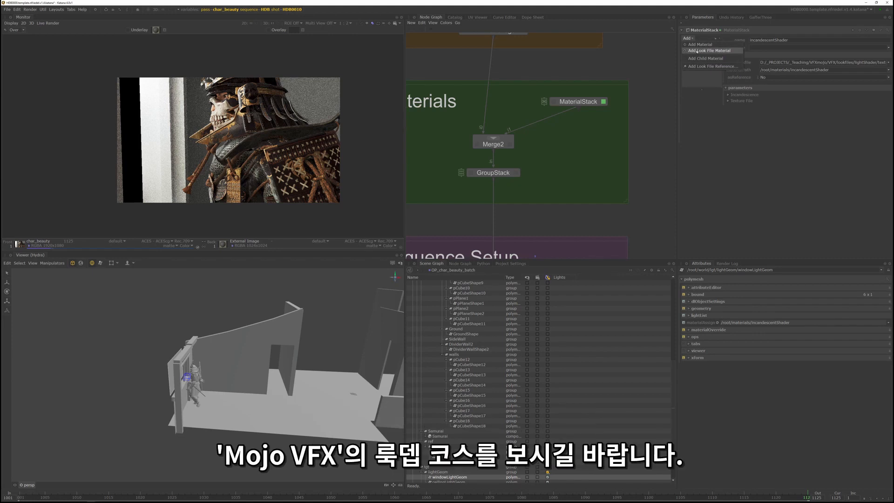
click(708, 51)
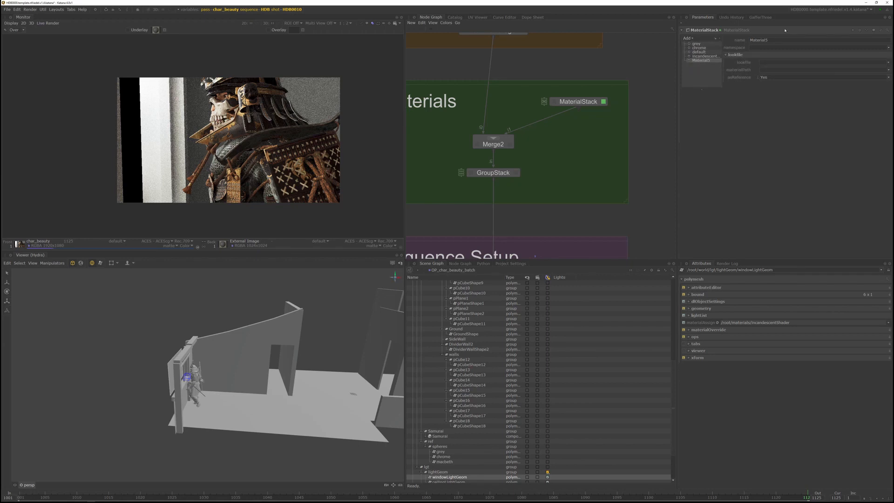
click(888, 63)
click(848, 69)
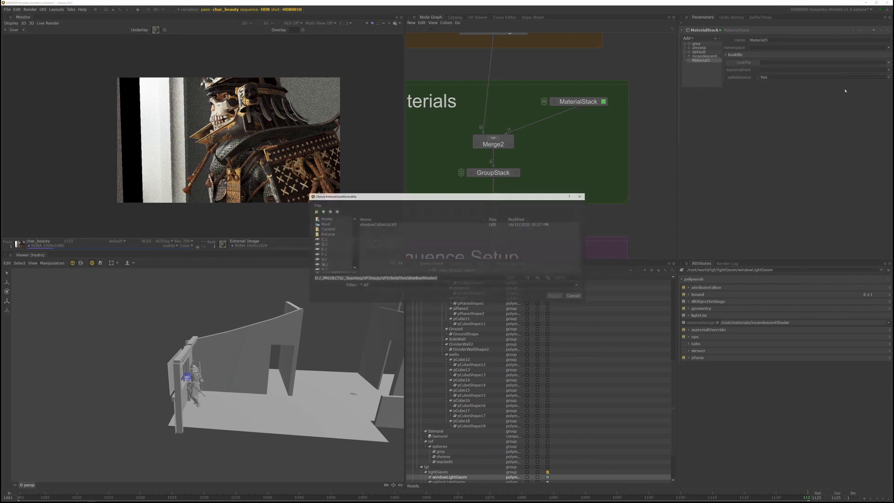
click(641, 196)
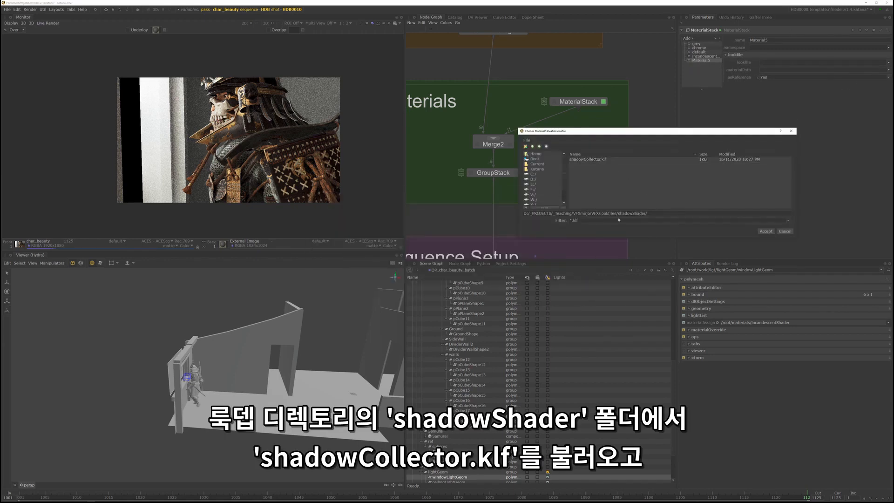
click(595, 161)
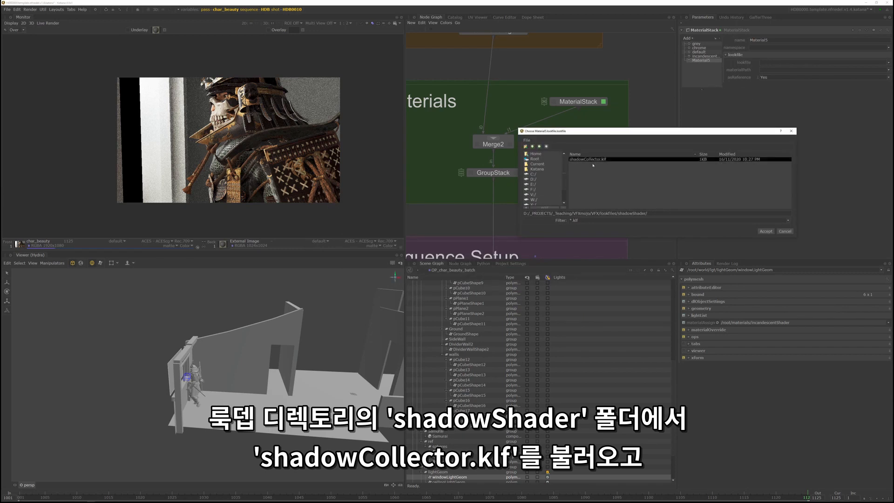
click(600, 161)
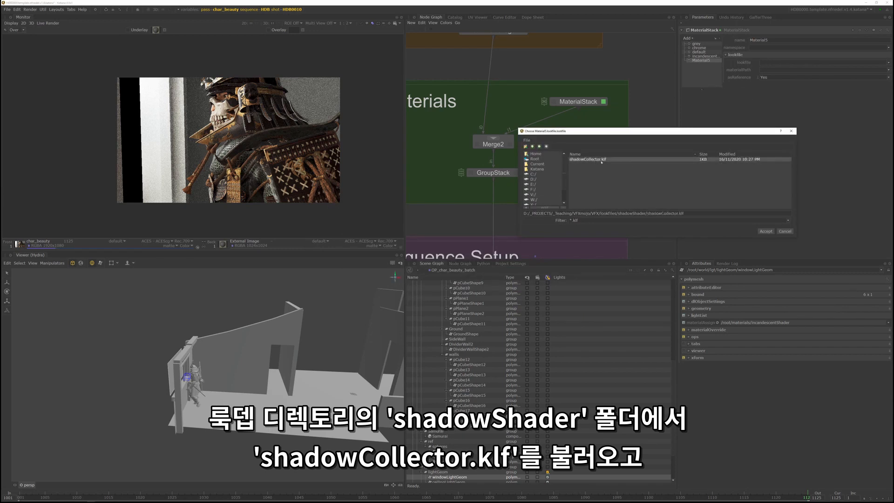
click(766, 232)
- Set the new material's path to /root/materials/shadowCollector_prelit and rename the material shadowCollector
click(887, 71)
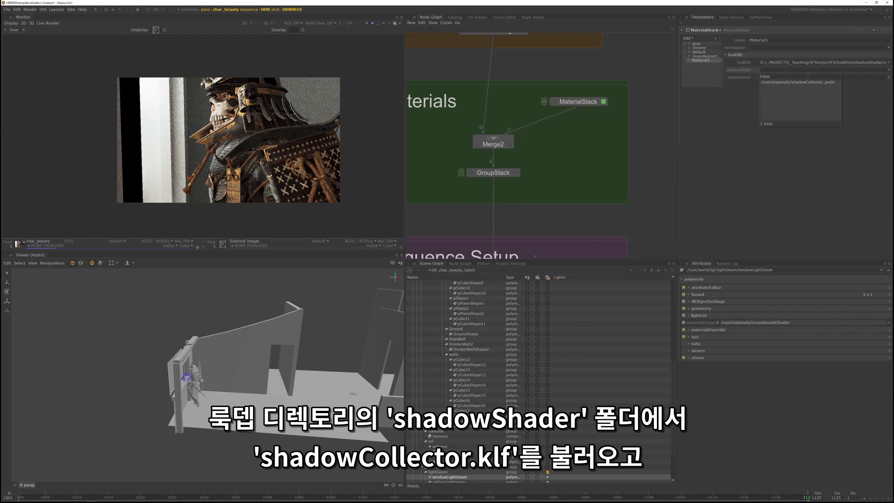
click(807, 82)
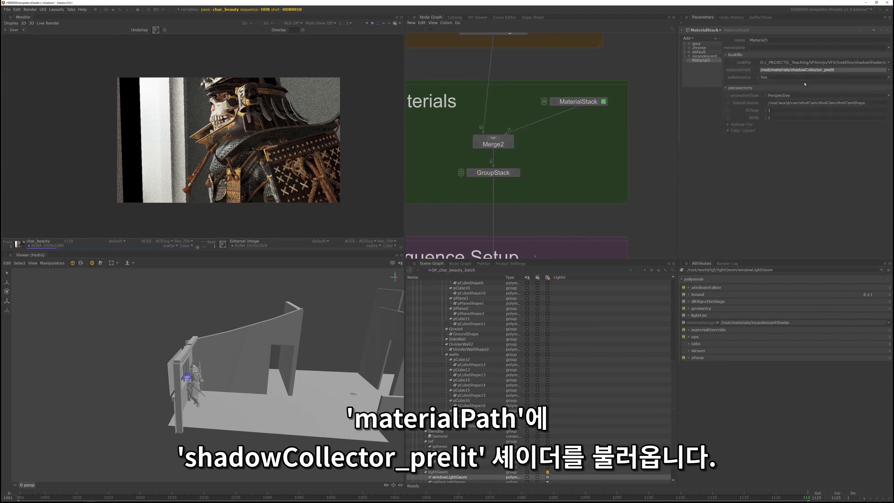
drag(773, 40, 719, 41)
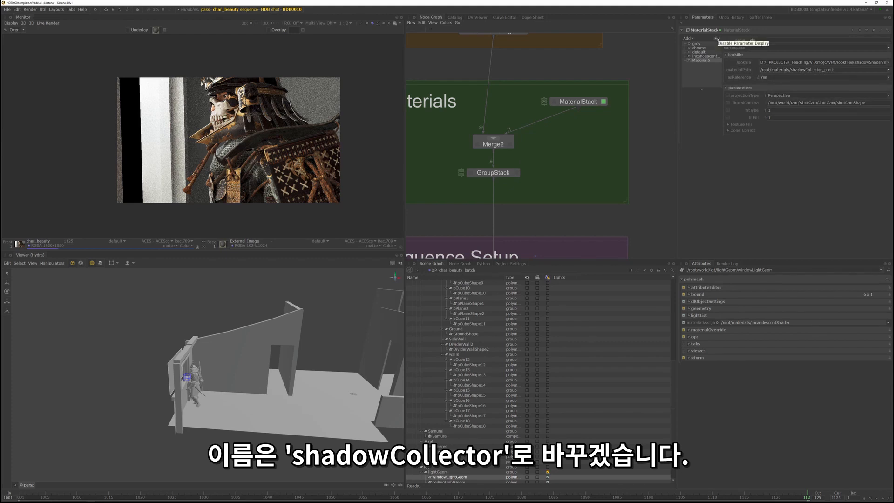
text(shadowCollector)
key(Return)
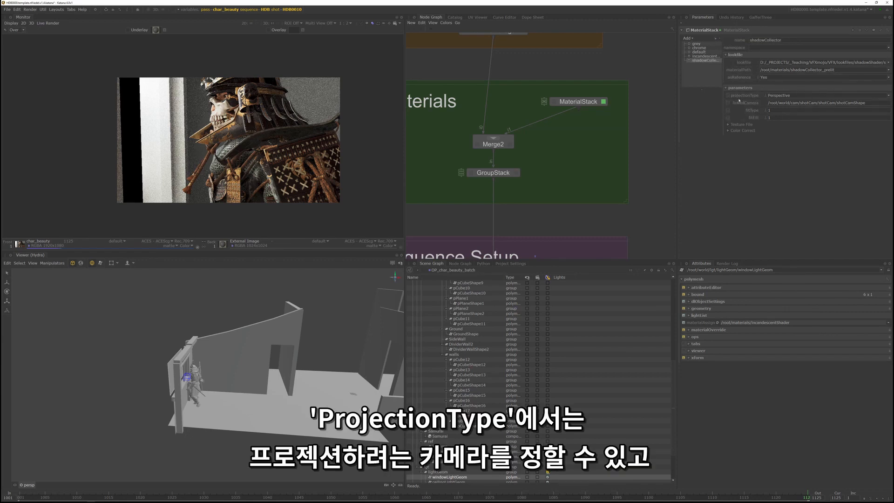
- Check the shadowCollector's projection camera path against shotCamShape in the scene and examine the material's texture file parameters
click(770, 103)
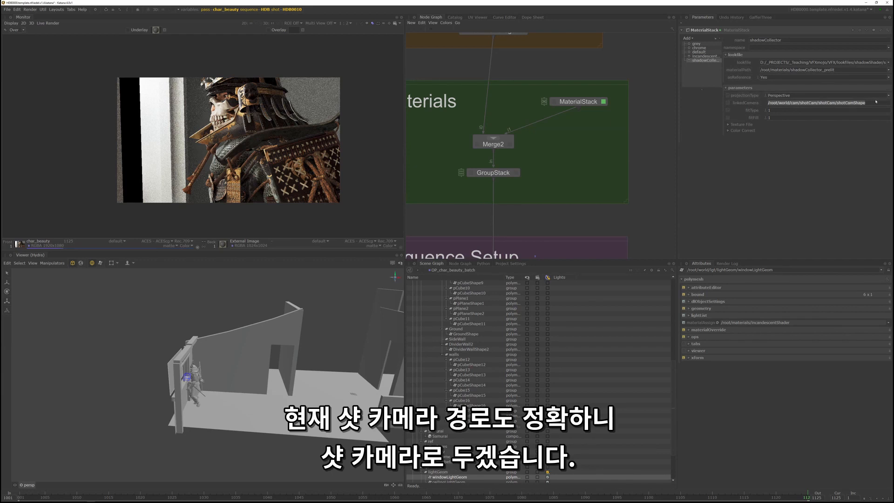
scroll(558, 326, up, 10)
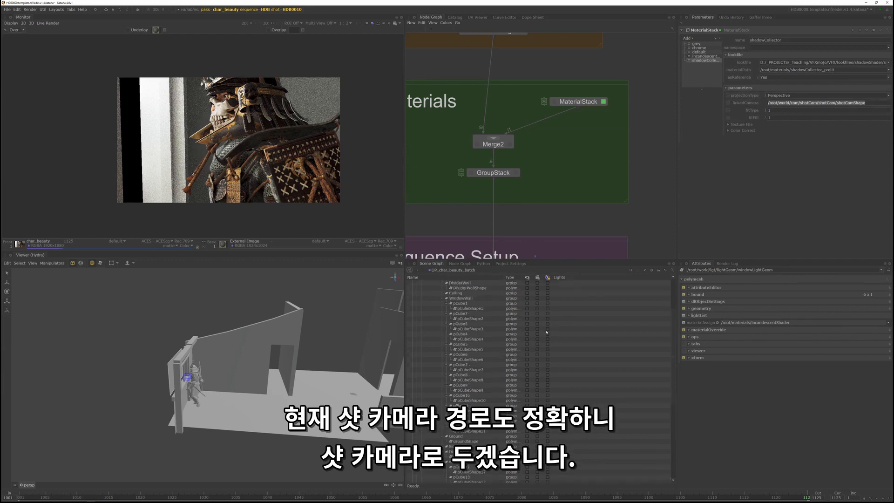
click(451, 309)
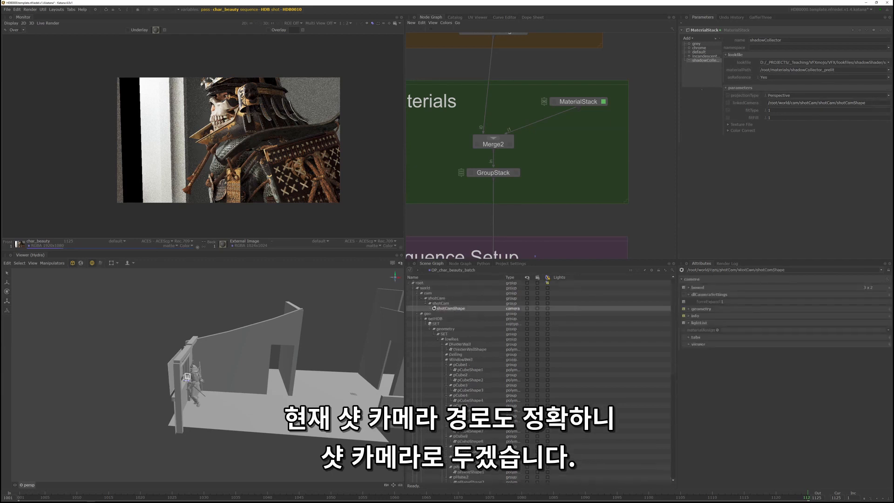
click(743, 125)
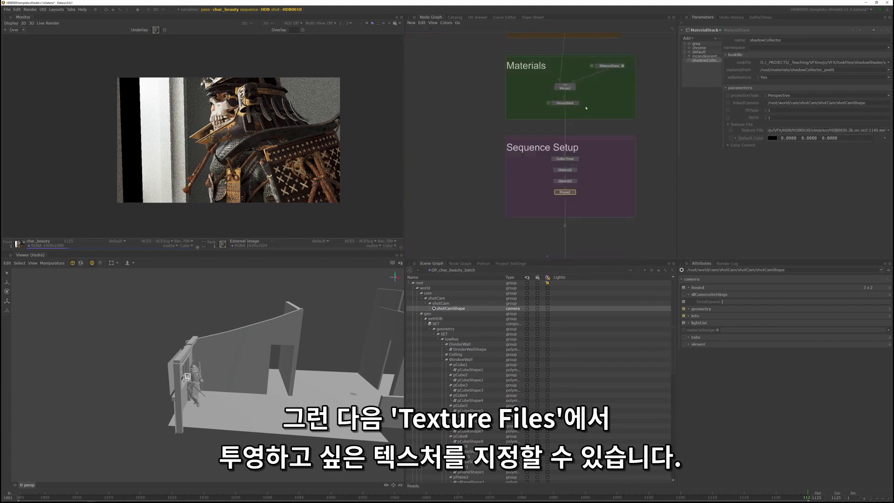
- Rename the GroupStack in the Materials section MaterialAssign_GS and its existing assignments MA_incandescent and MA_default
scroll(577, 102, up, 4)
click(571, 105)
middle_drag(599, 112, 618, 165)
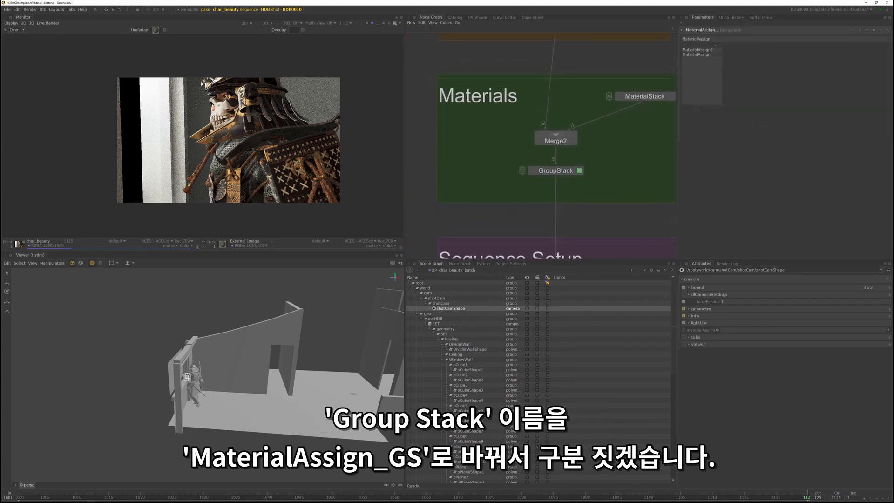
key(Return)
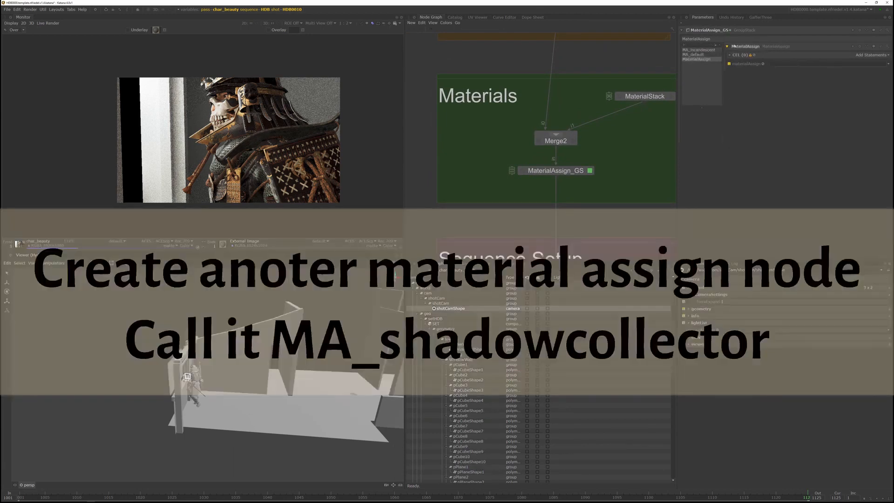
- Add a material assignment named MA_shadowCollector to the stack and target /root/world/geo/setHDB in its CEL statement
text(MA_shadowCol)
key(Return)
click(436, 319)
middle_drag(436, 319, 865, 55)
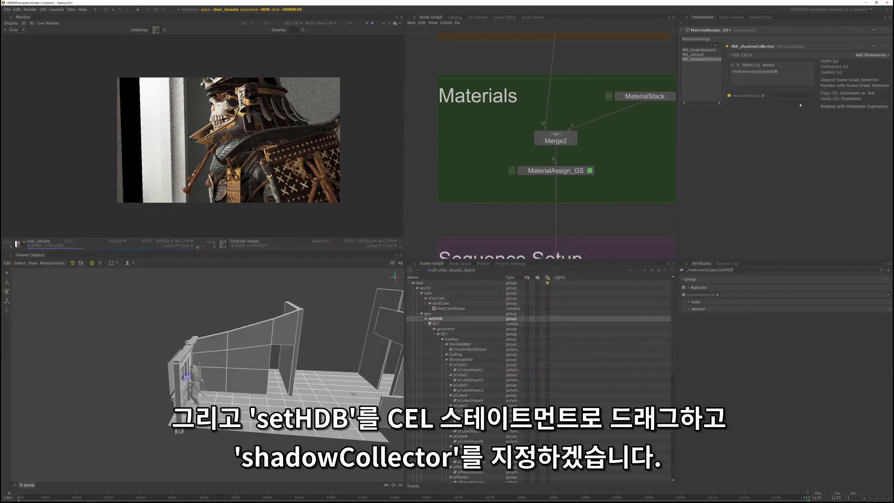
click(746, 166)
- Expand the scene's materials group and assign /root/materials/shadowCollector as the material of MA_shadowCollector
scroll(539, 382, down, 13)
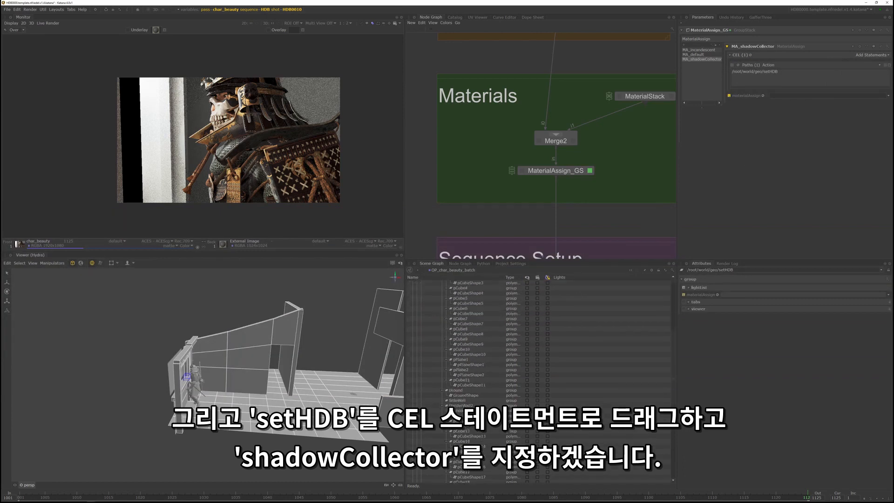
scroll(457, 455, down, 1)
double_click(425, 478)
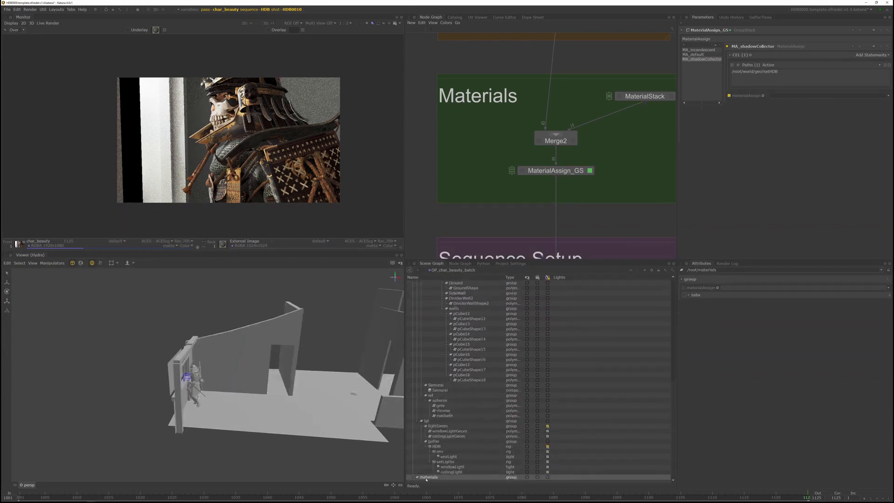
scroll(469, 433, down, 2)
click(439, 475)
drag(438, 476, 825, 96)
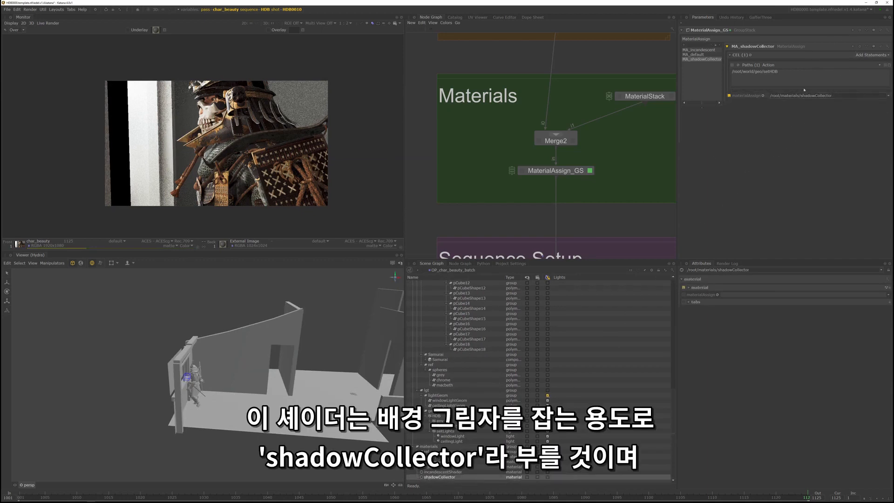
- Insert a Material node above VEG_spheres in the Shot Work section and set its action to override materials
middle_drag(551, 222, 569, 167)
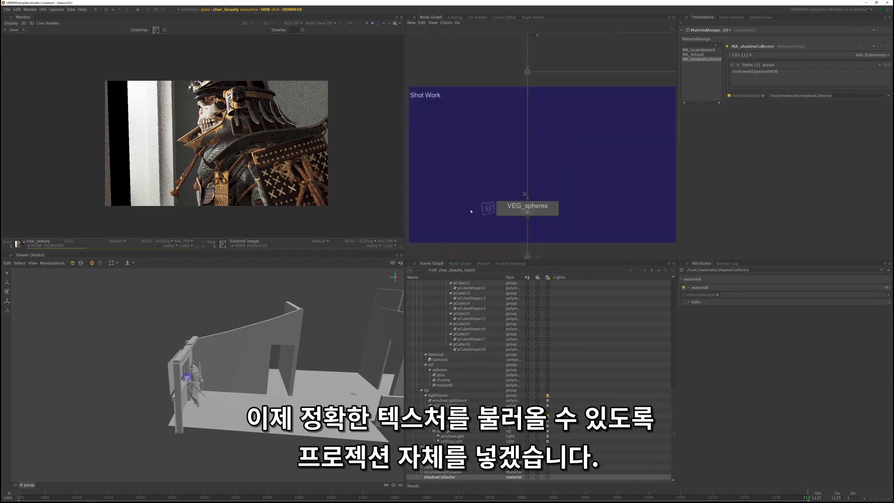
middle_drag(572, 135, 578, 144)
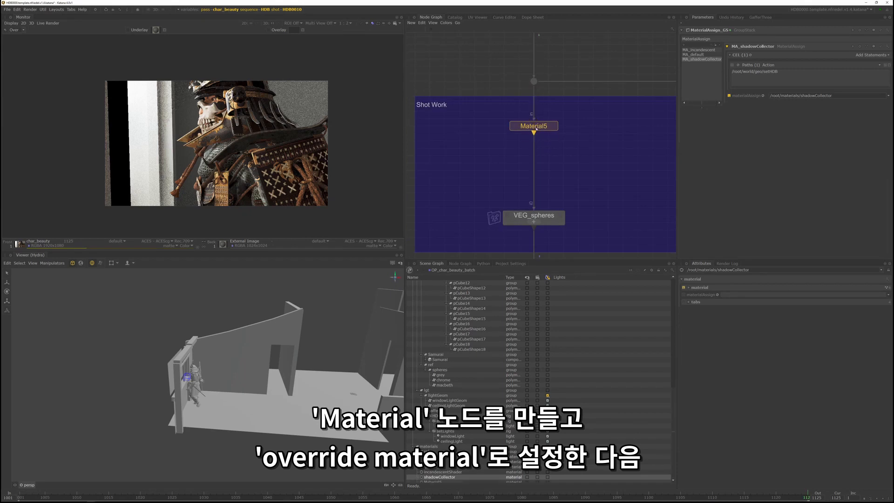
click(535, 127)
click(741, 47)
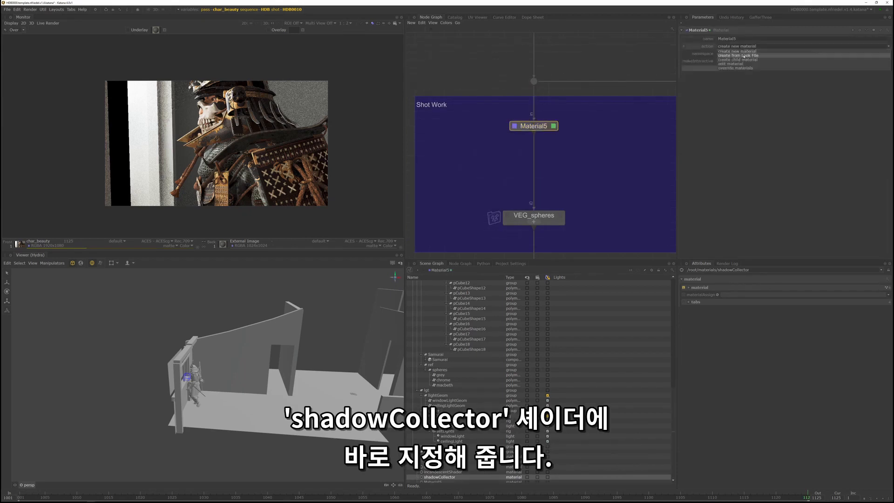
click(744, 68)
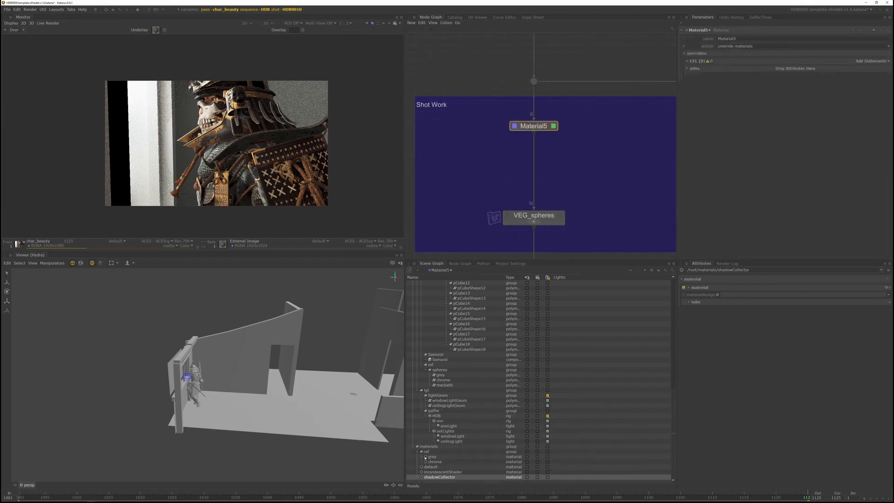
- Target /root/materials/shadowCollector in the override's CEL statement and add the material's texture file attribute to the overrides
drag(433, 475, 861, 62)
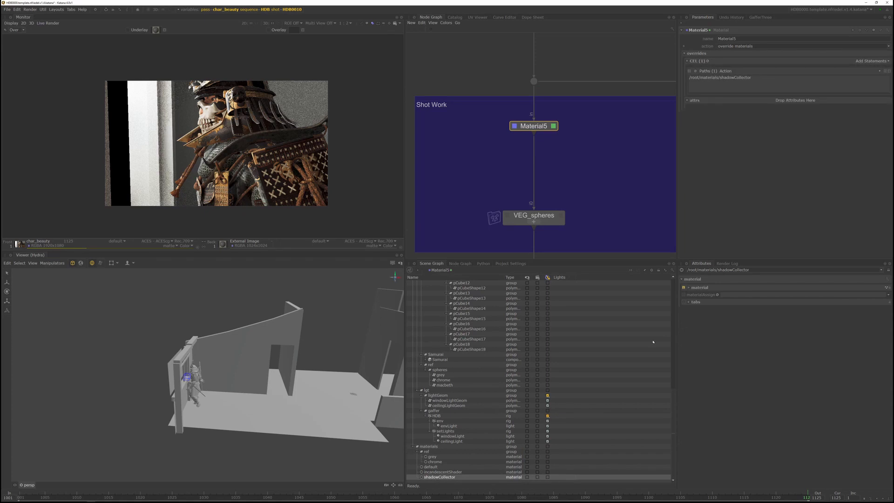
click(689, 287)
click(692, 295)
click(690, 332)
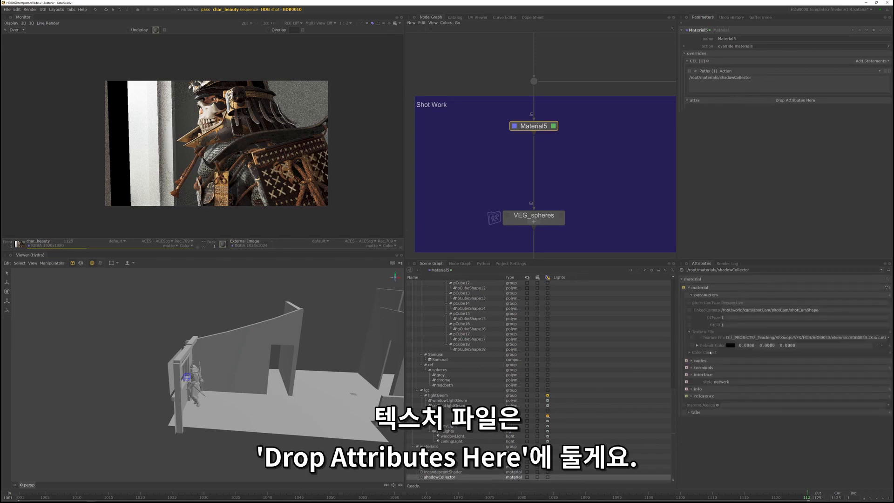
drag(714, 338, 797, 102)
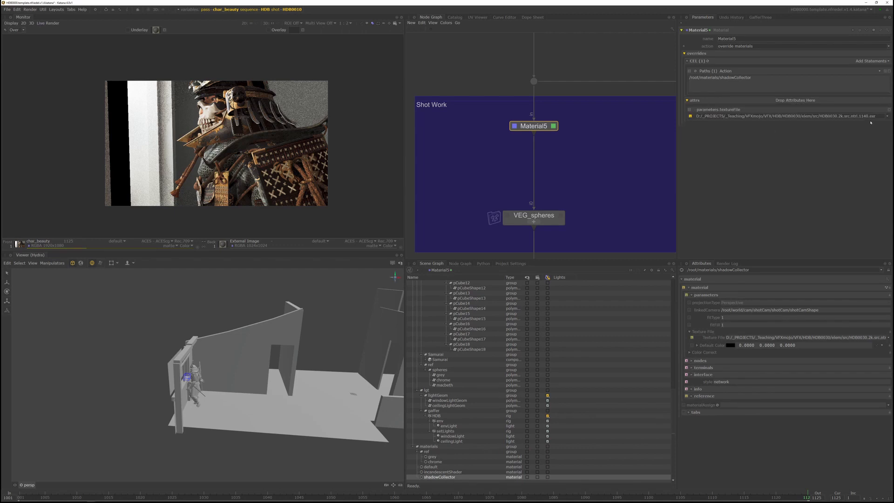
- Set the overridden texture file to the neutral plate HDB0010.2k.src.ntrl.1001.exr from the HDB0010/elem/src folder
click(888, 116)
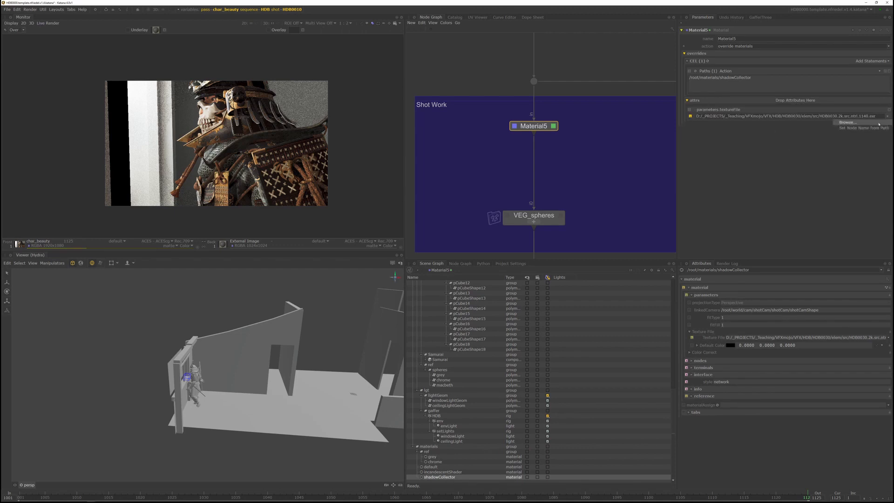
click(862, 122)
drag(516, 197, 744, 157)
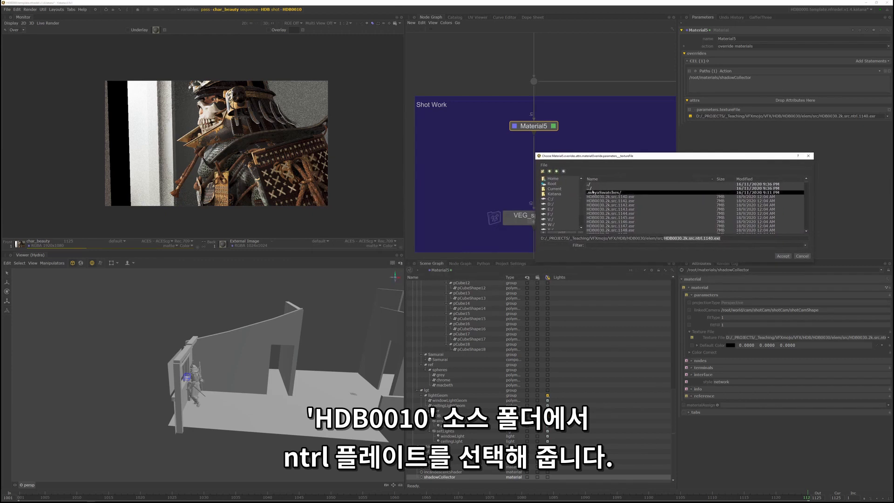
click(550, 171)
click(550, 171)
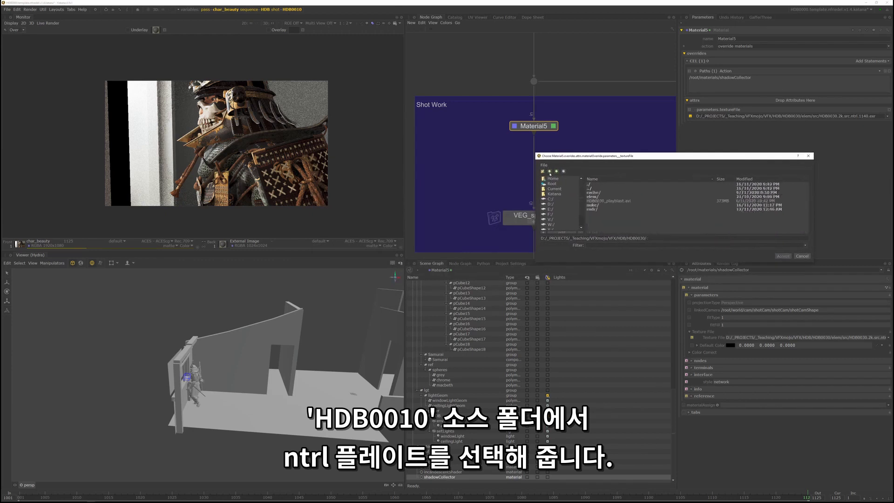
click(549, 171)
double_click(598, 196)
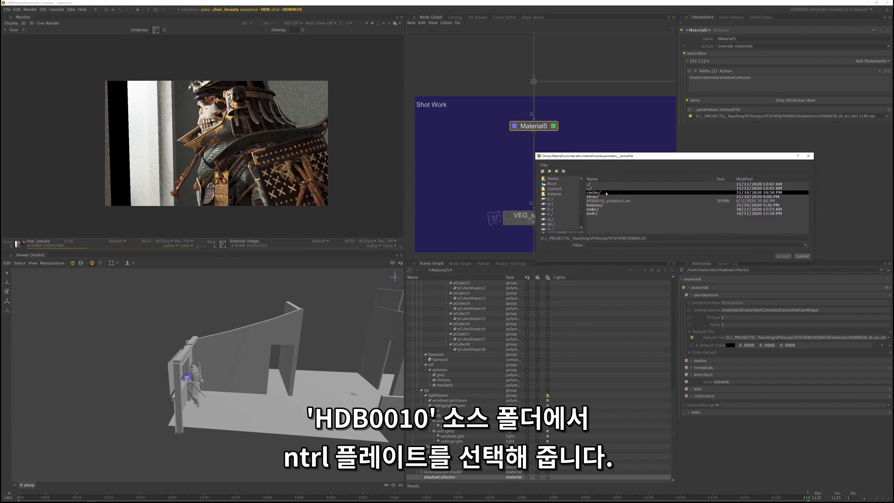
double_click(604, 200)
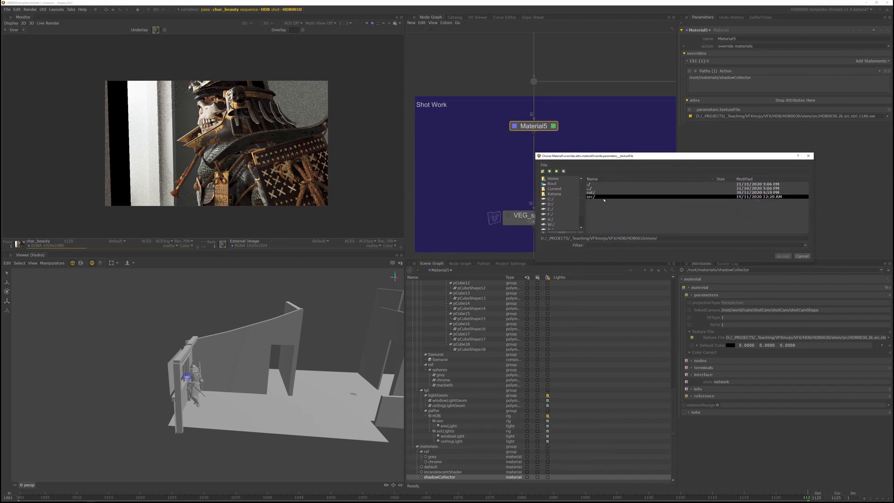
double_click(603, 197)
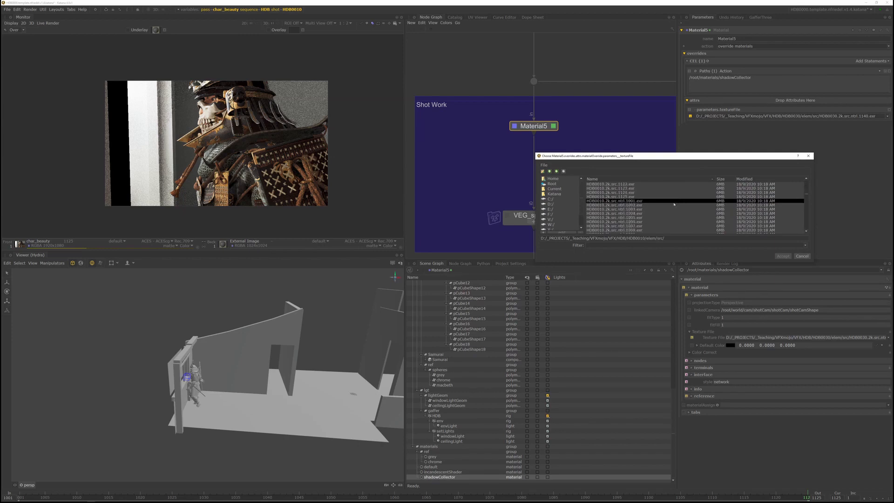
scroll(637, 206, down, 5)
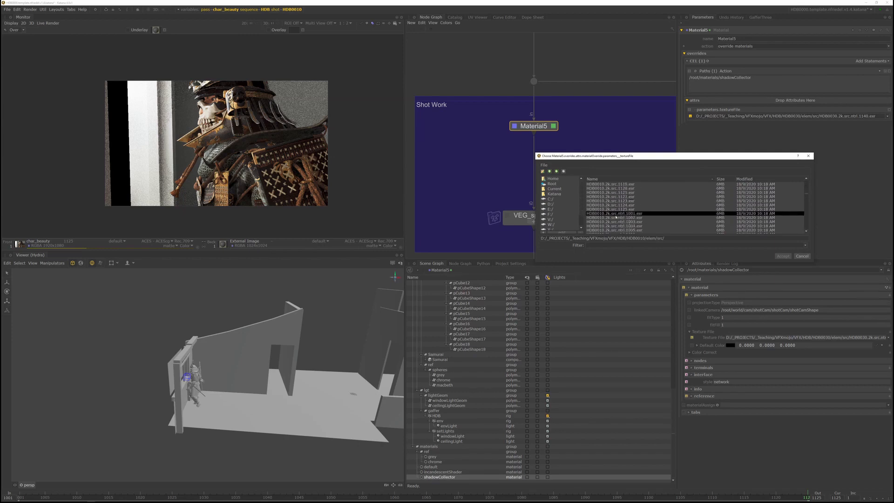
click(633, 213)
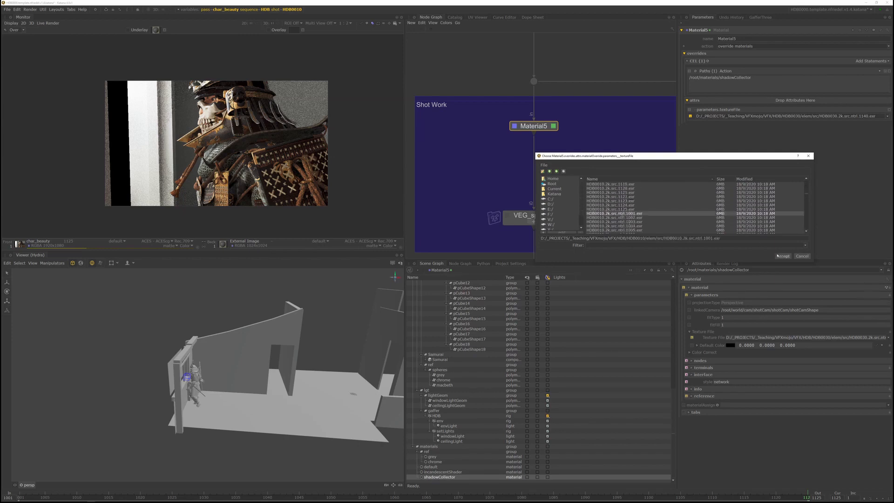
click(777, 256)
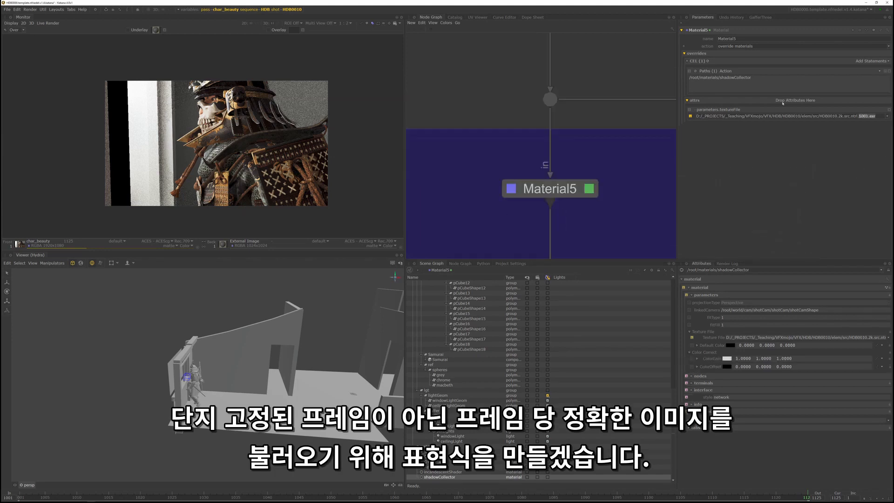
- Turn the texture file path into an expression, replacing the frame number 1001 with %i and appending % frame
click(726, 154)
right_click(716, 116)
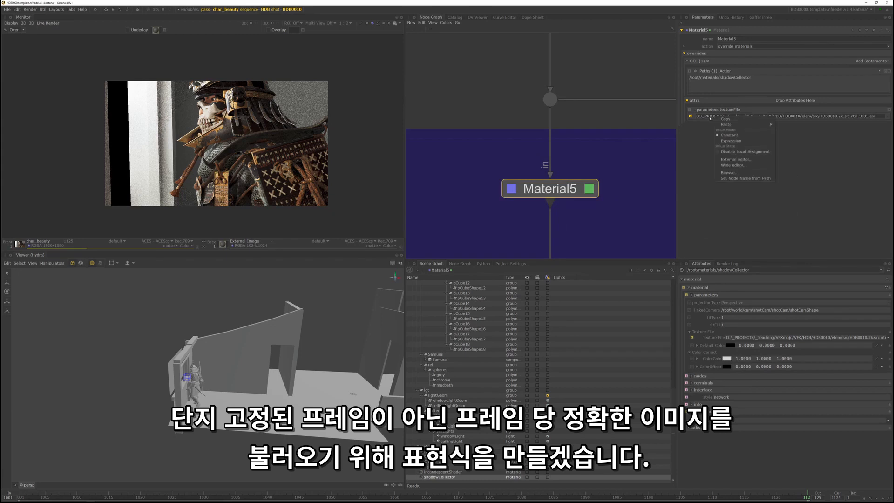
click(732, 141)
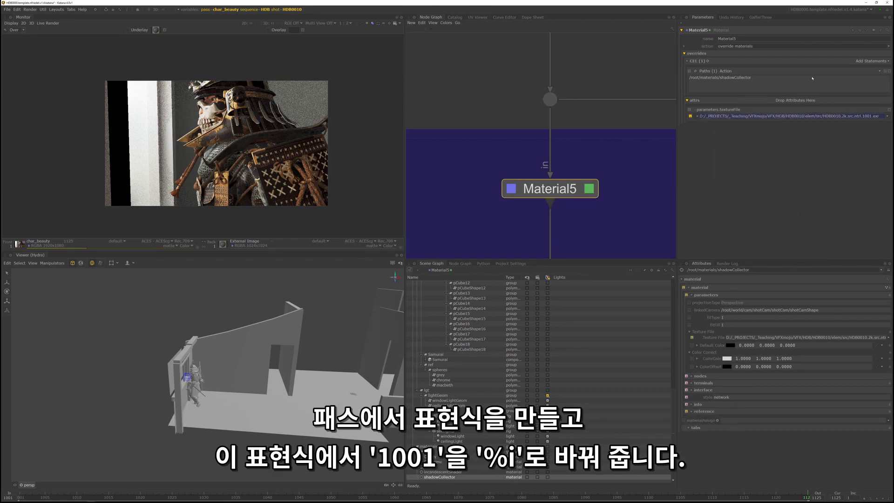
click(697, 116)
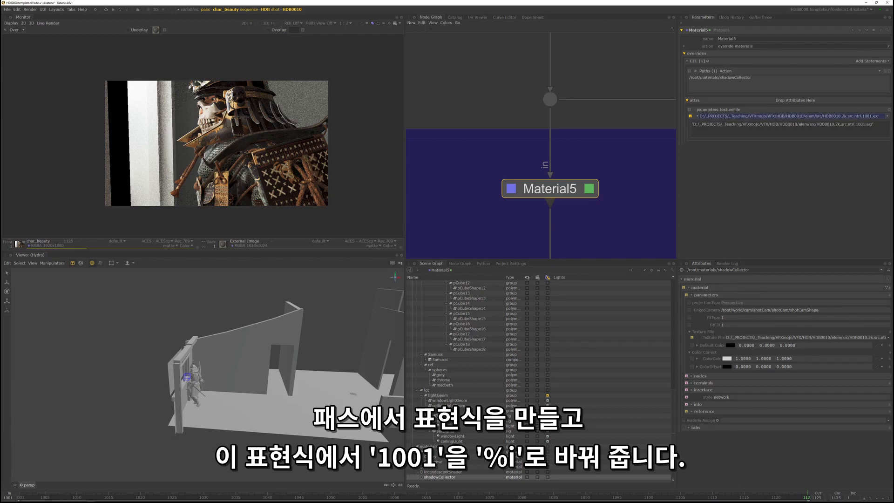
drag(865, 125, 857, 125)
key(BackSpace)
text(%i)
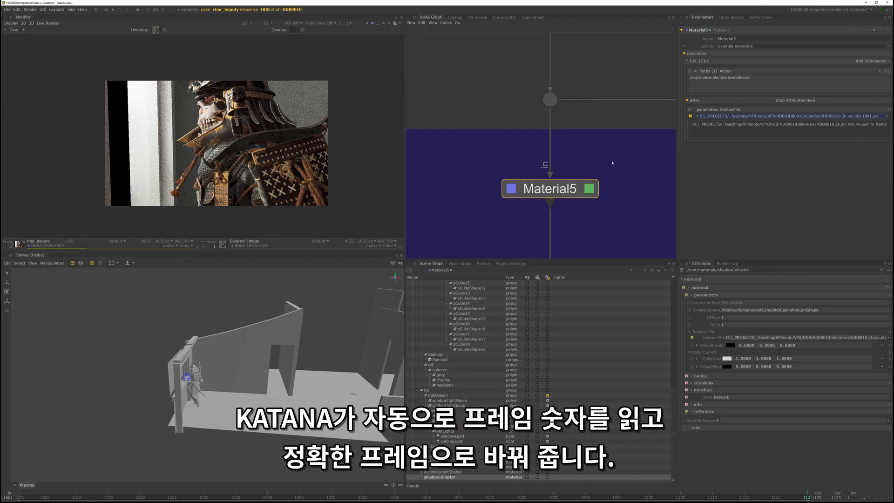
middle_drag(632, 212, 618, 189)
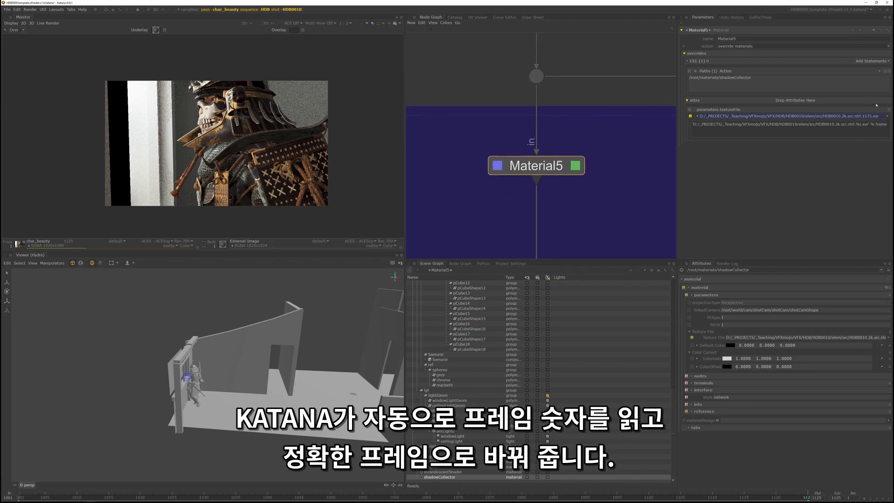
- Rename the Material5 node as MO_plateProjection
double_click(717, 39)
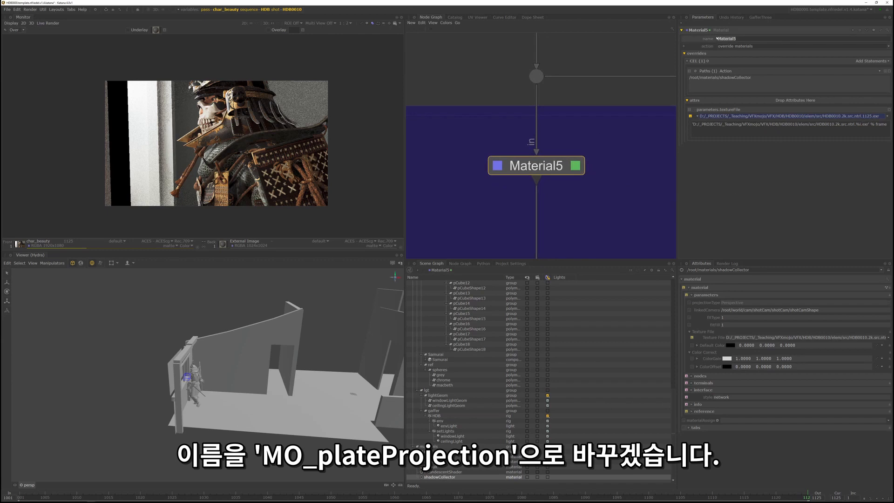
text(M)
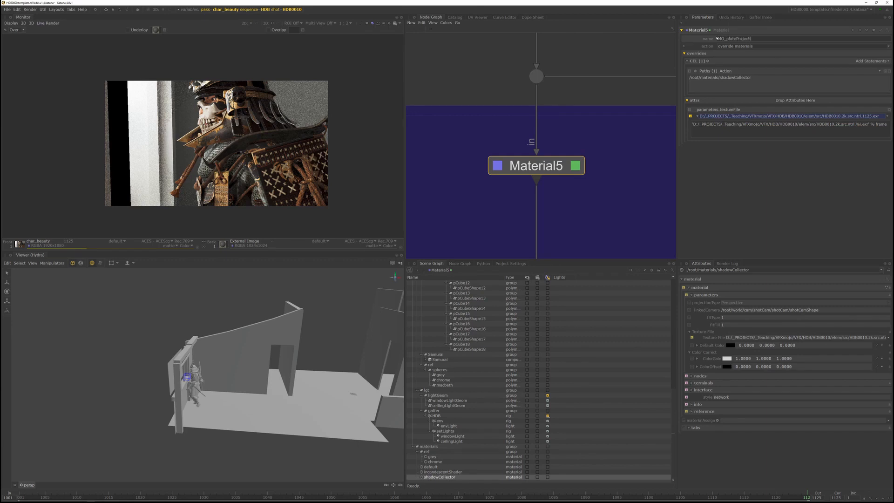
key(Return)
- Start a preview render from the char_beauty render node
scroll(578, 45, down, 10)
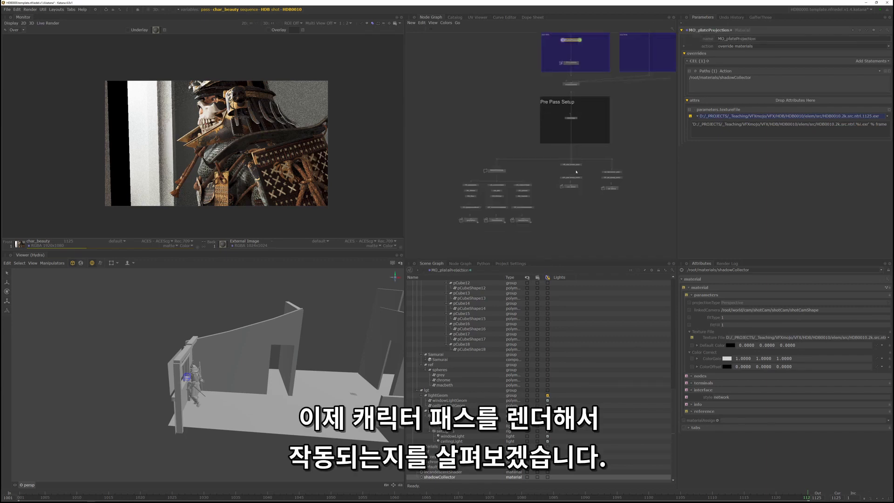
scroll(568, 200, up, 6)
right_click(580, 214)
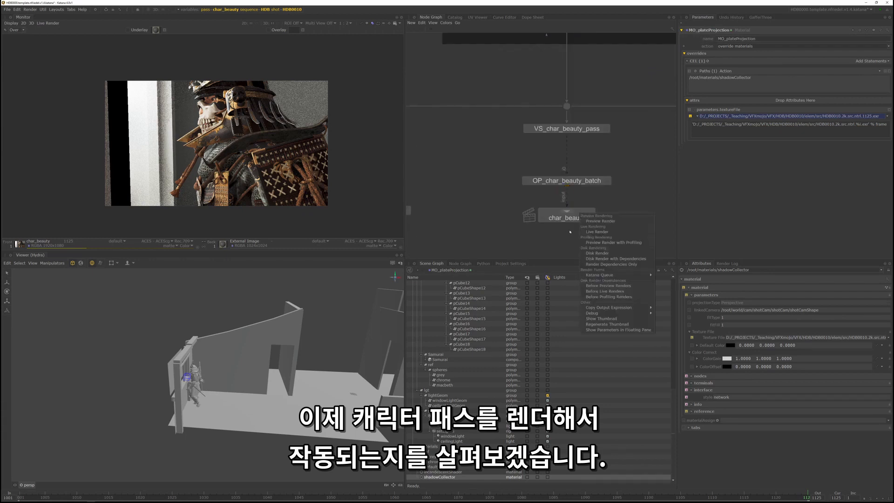
click(600, 222)
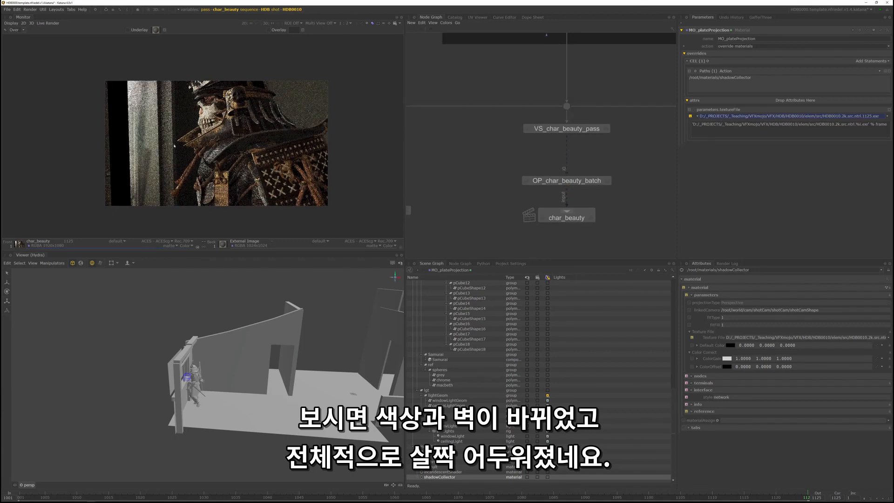
- Examine the rendered character and wall closely to judge how the plate projection affects colour and indirect lighting
scroll(130, 135, up, 2)
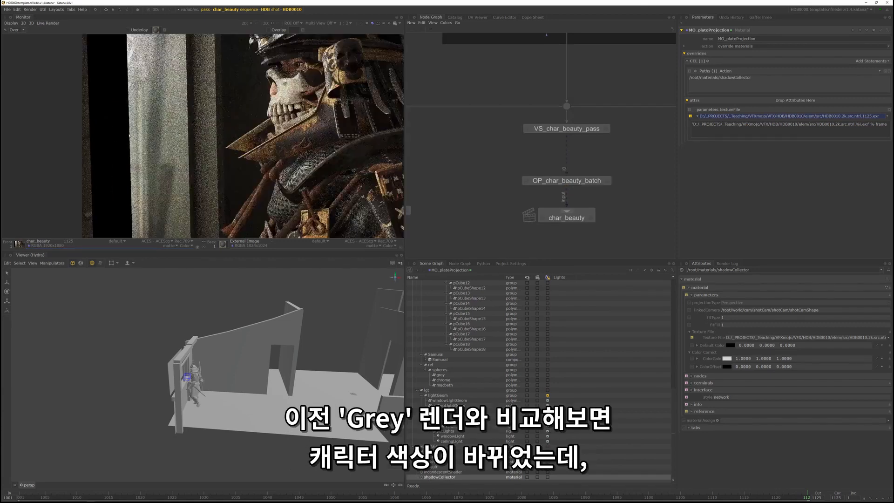
middle_drag(187, 112, 197, 83)
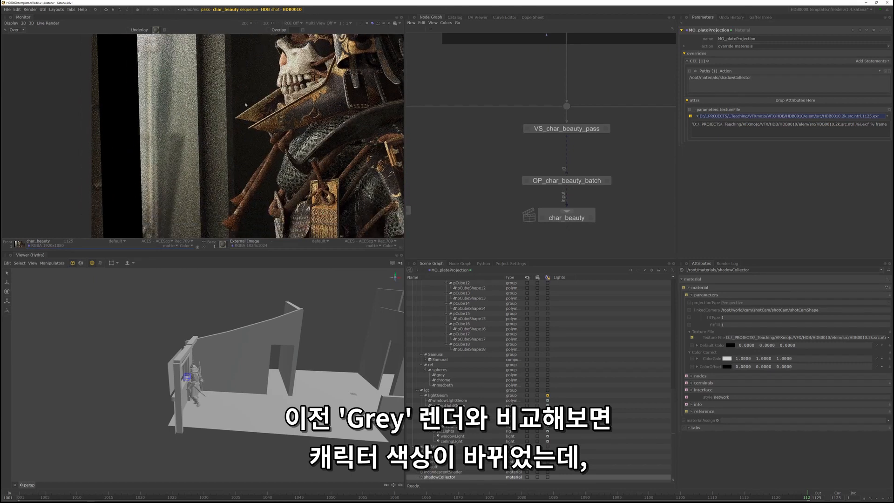
scroll(224, 168, down, 2)
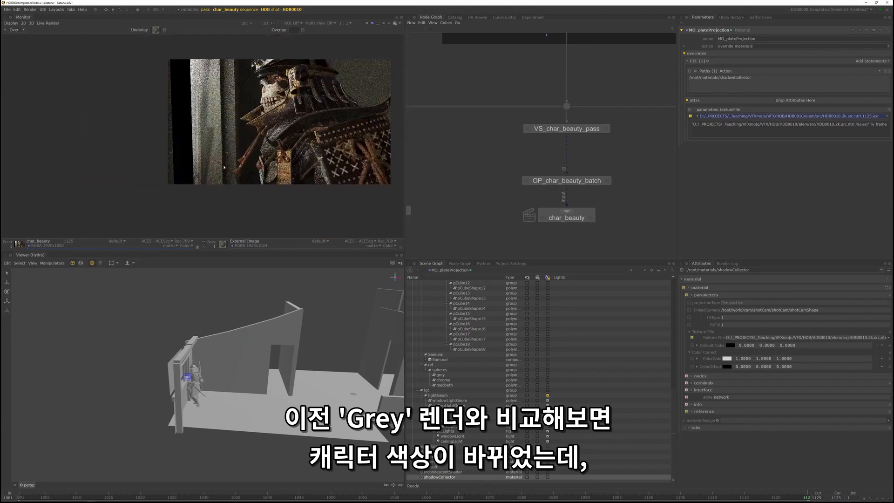
click(124, 241)
click(240, 109)
middle_drag(240, 108, 204, 135)
scroll(205, 134, up, 2)
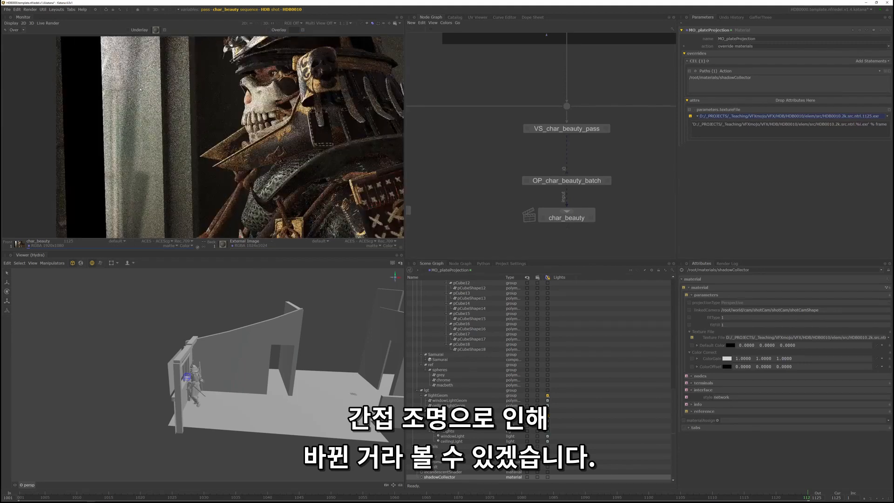
scroll(140, 165, down, 2)
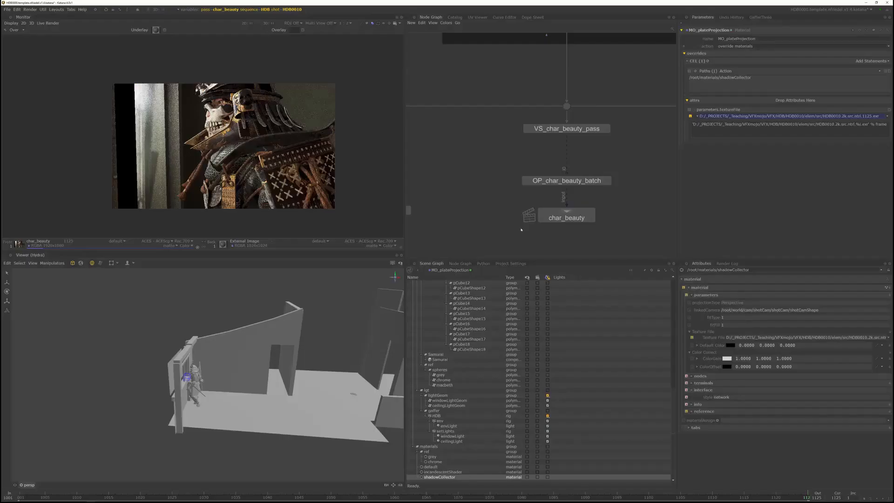
- Insert a DlObjectSettings node between VS_char_beauty_pass and OP_char_beauty_batch and turn off its Visible to Camera option
scroll(521, 226, down, 3)
scroll(553, 113, up, 2)
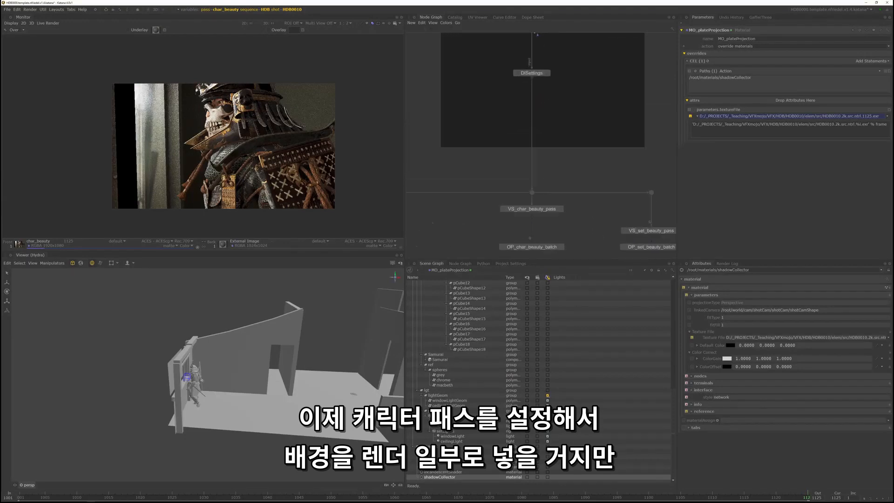
middle_drag(552, 113, 567, 253)
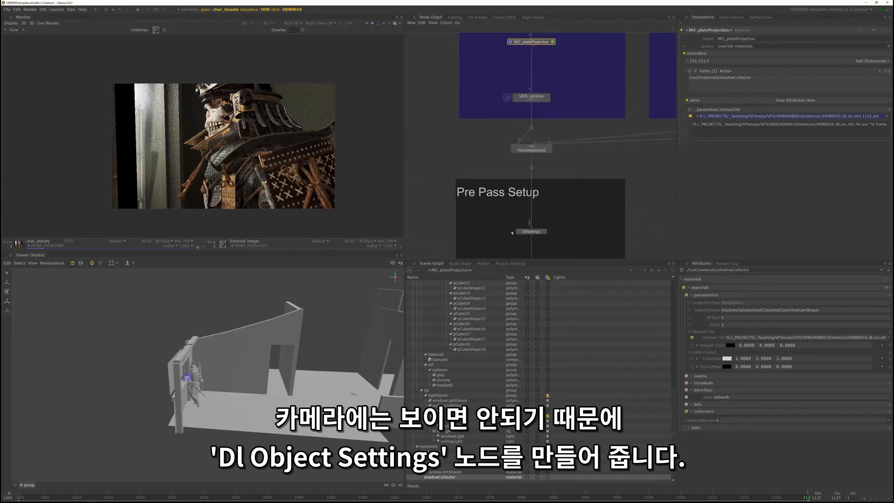
key(a)
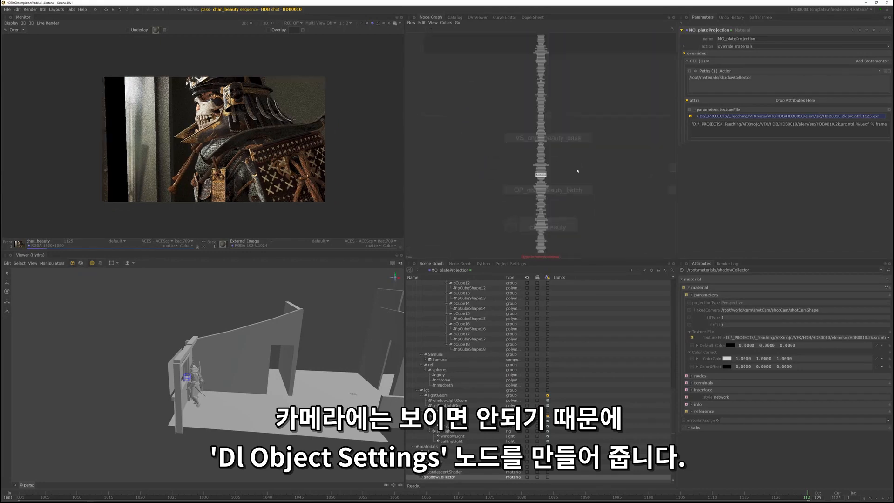
key(Tab)
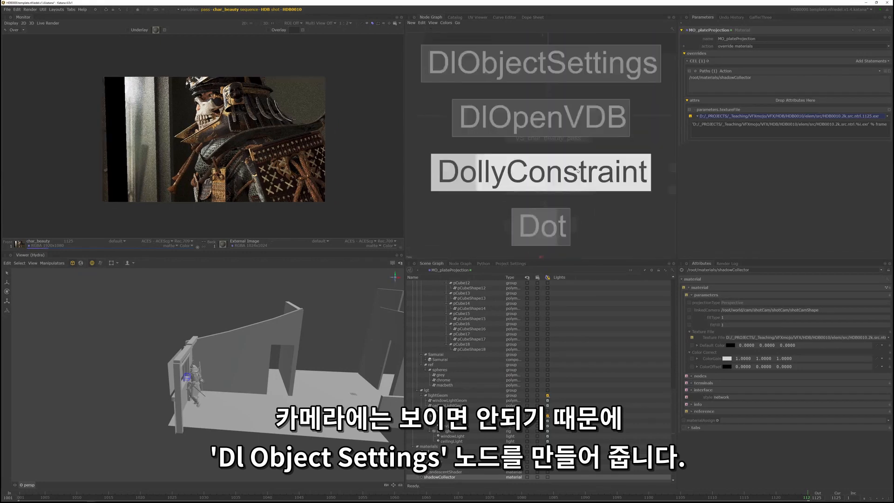
key(Up)
key(Up)
key(Return)
click(548, 168)
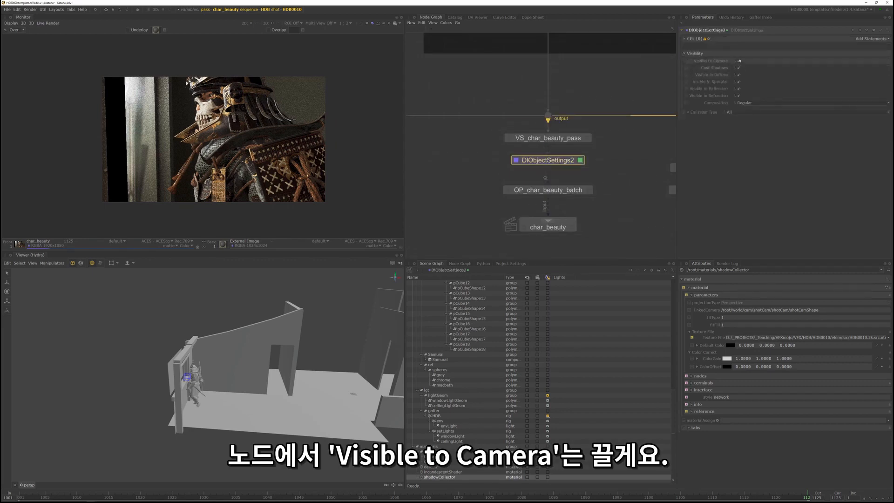
click(739, 61)
- Insert a CollectionCreate node below Prune2 in the Sequence Setup section
key(a)
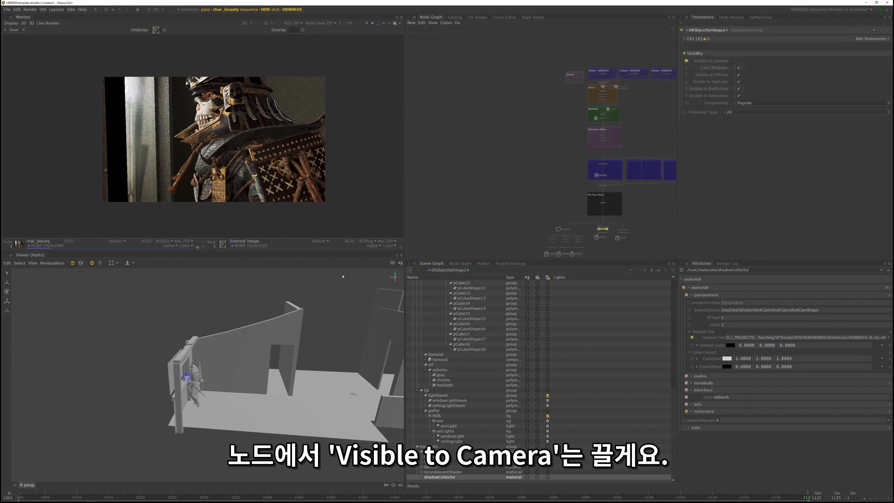
scroll(614, 169, up, 5)
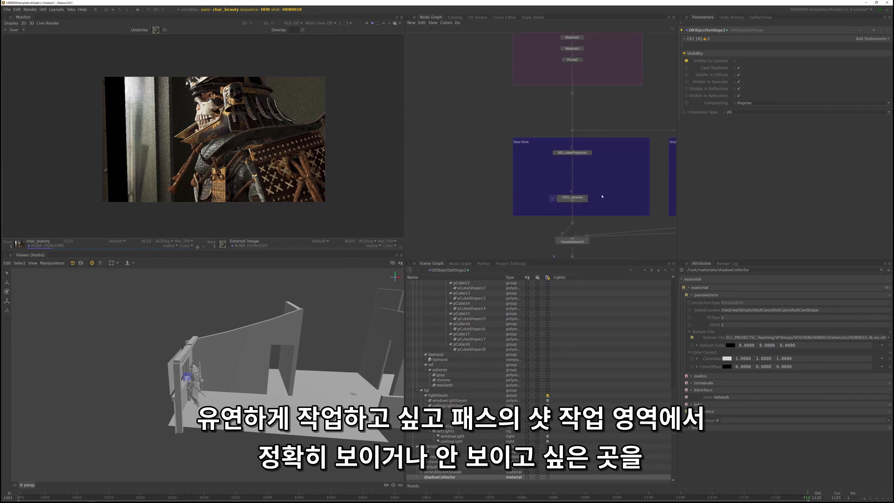
scroll(608, 187, down, 3)
middle_drag(610, 181, 602, 148)
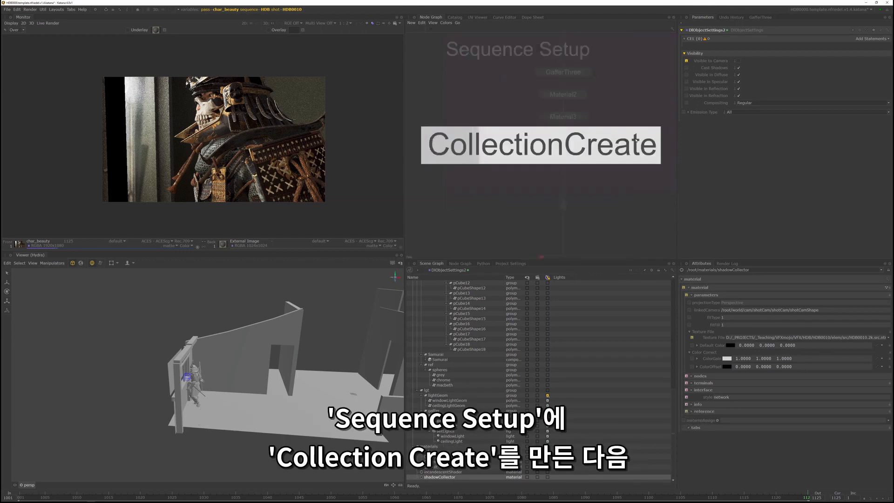
click(565, 170)
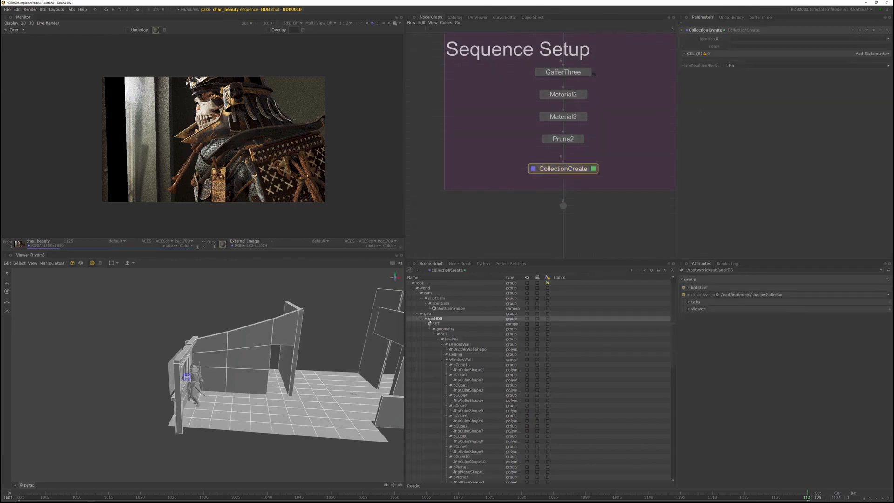
- Add /root/world/geo/setHDB to the collection's CEL statement and name the collection set
drag(436, 319, 866, 55)
click(738, 46)
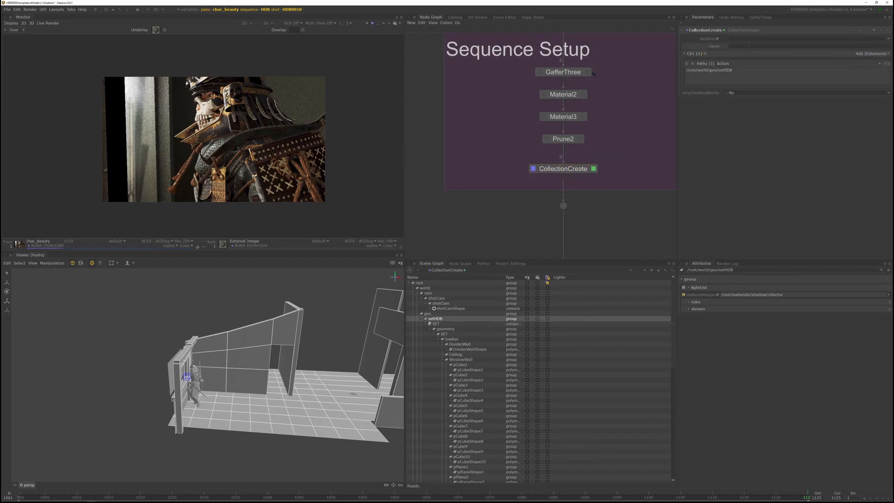
text(set)
key(Return)
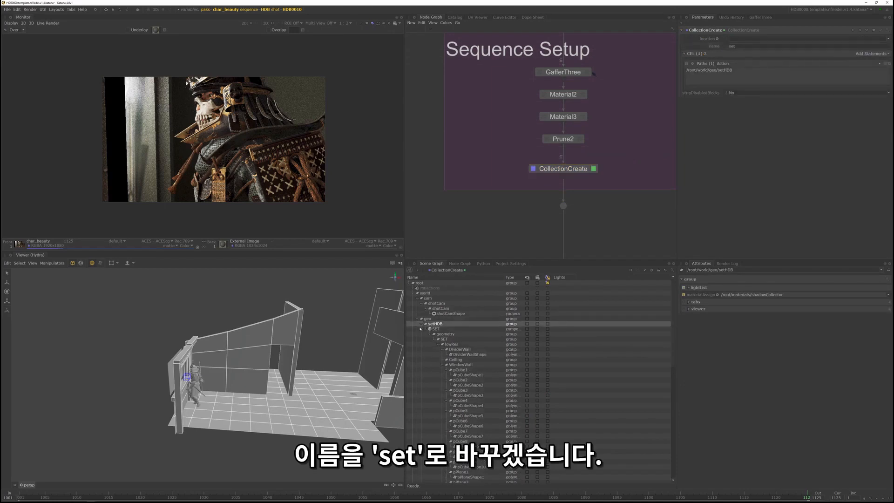
- Collapse the set hierarchy in the scene graph and place a second CollectionCreate node directly below the first
click(421, 325)
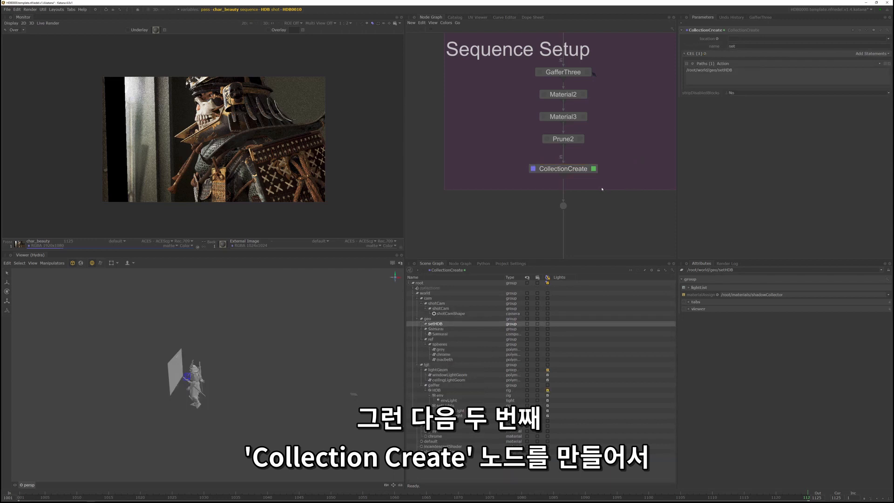
key(ctrl+v)
click(563, 185)
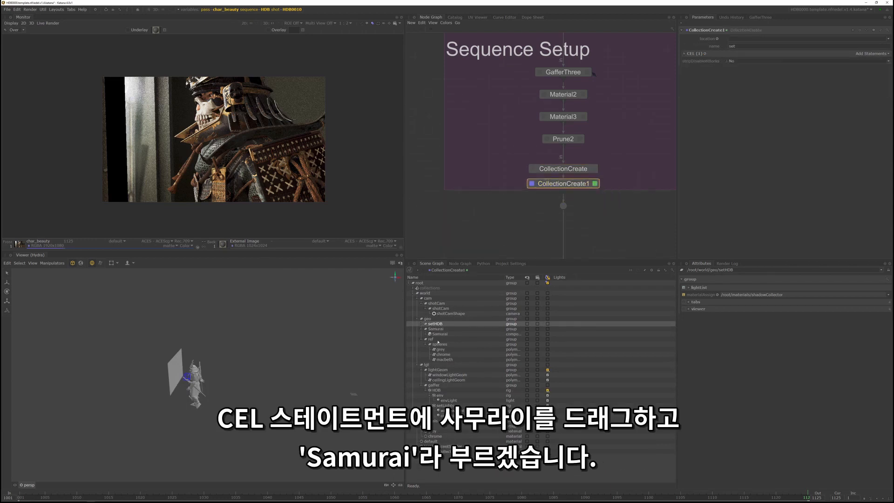
- Add /root/world/geo/Samurai to the second collection's CEL statement and name the collection char
drag(436, 330, 869, 54)
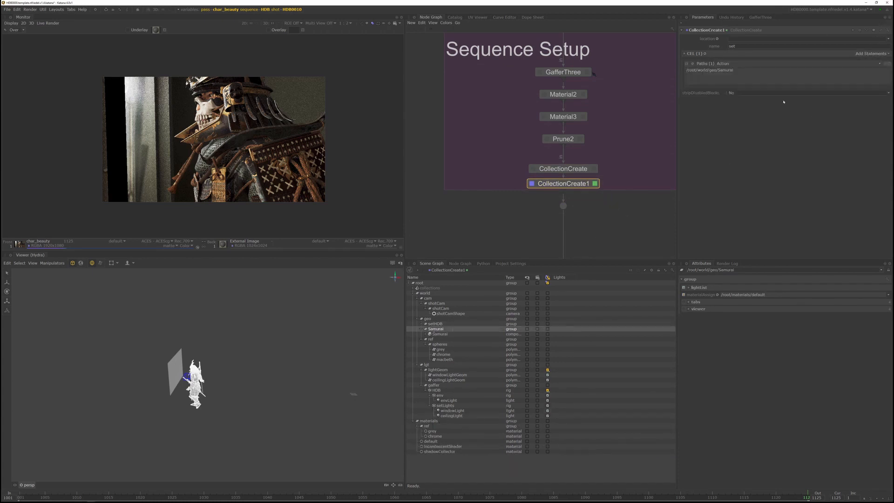
double_click(744, 44)
text(char)
- Insert a GroupStack node below Prune2 and move both CollectionCreate nodes into it
scroll(610, 174, down, 2)
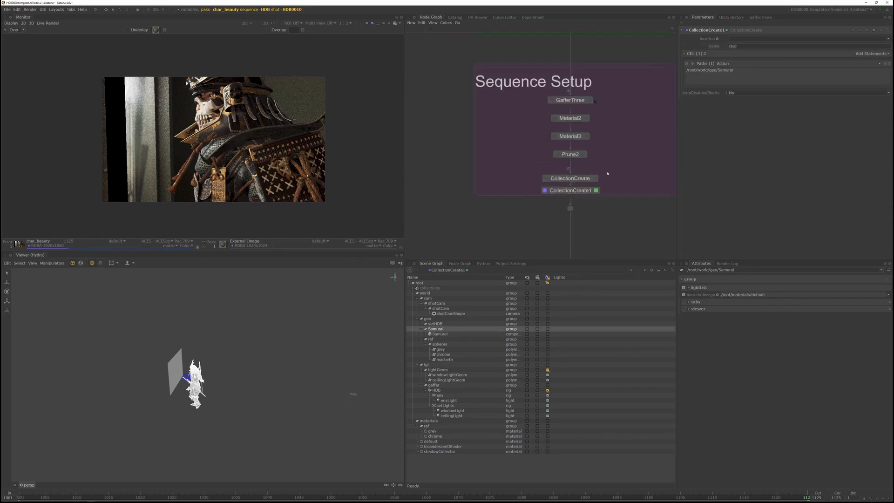
click(639, 219)
key(Tab)
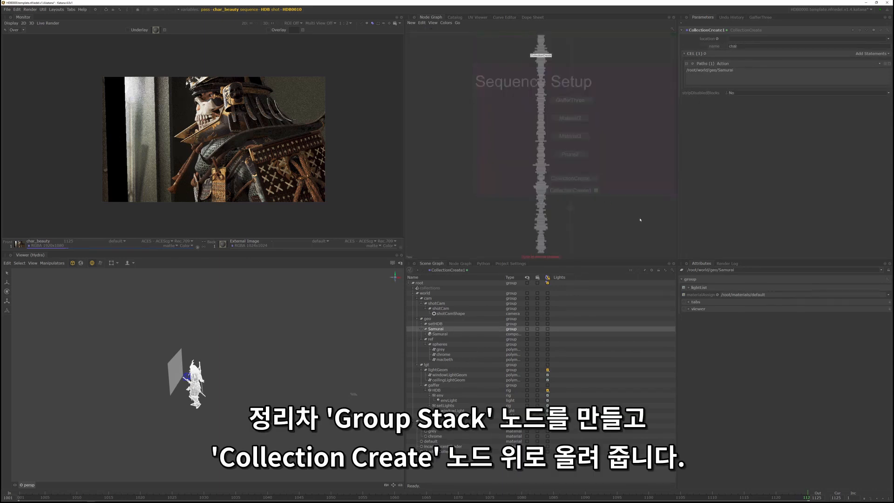
text(group)
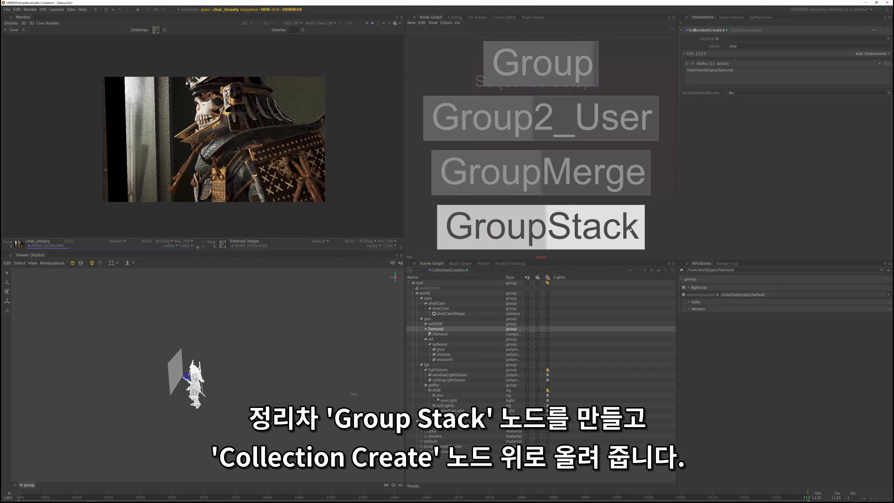
click(630, 226)
click(570, 166)
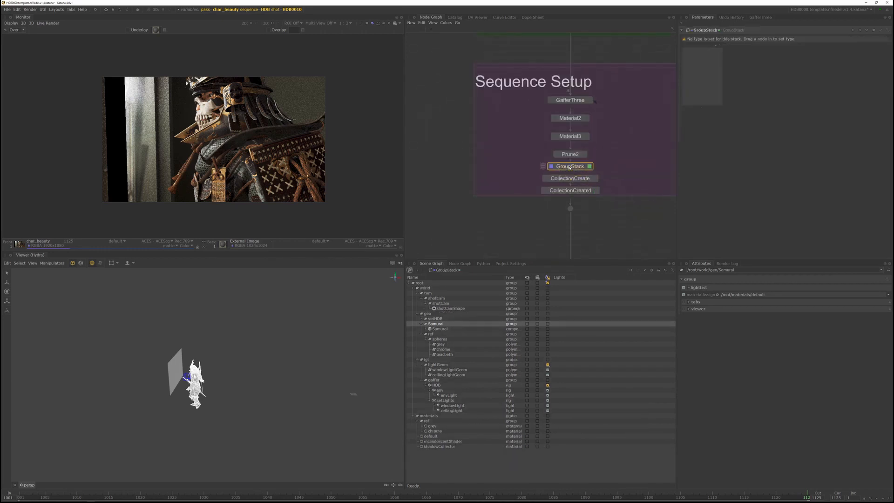
drag(575, 180, 754, 77)
drag(579, 193, 712, 75)
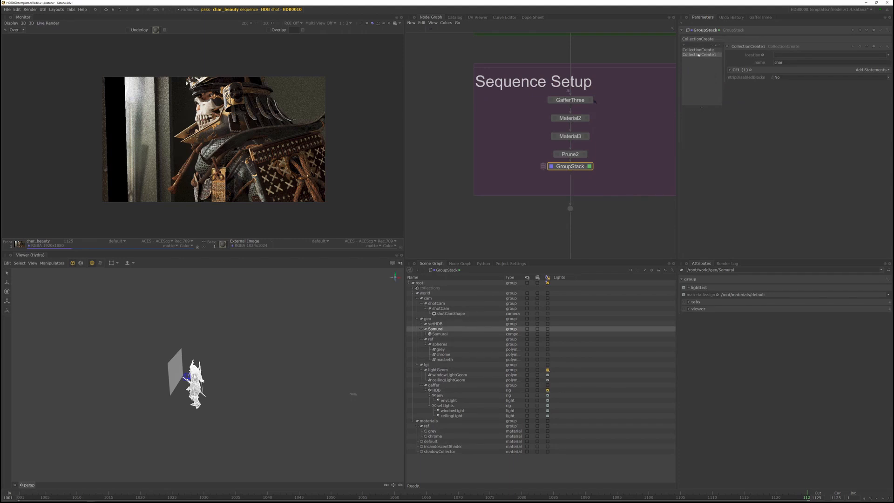
- Rename the GroupStack node as GS_collections
click(715, 30)
text(GS_collections)
key(Return)
- Add a custom CEL statement to the DlObjectSettings2 node below VS_char_beauty_pass
middle_drag(584, 215, 588, 50)
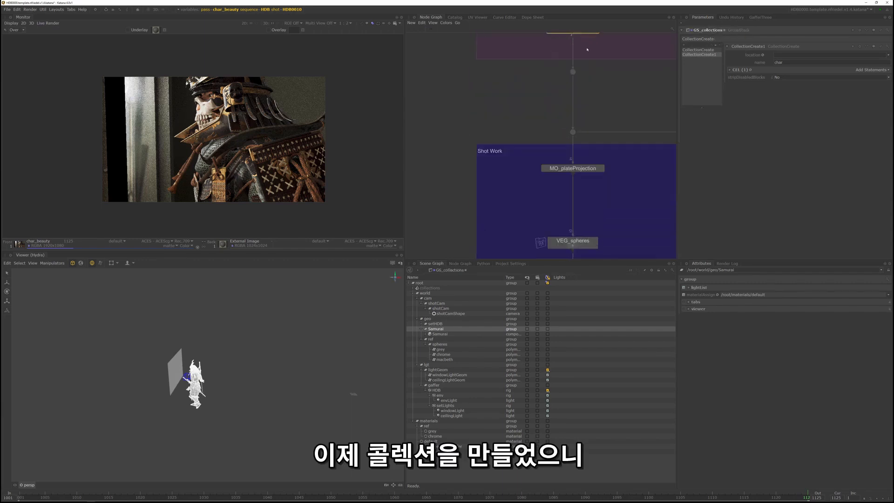
middle_drag(586, 205, 587, 52)
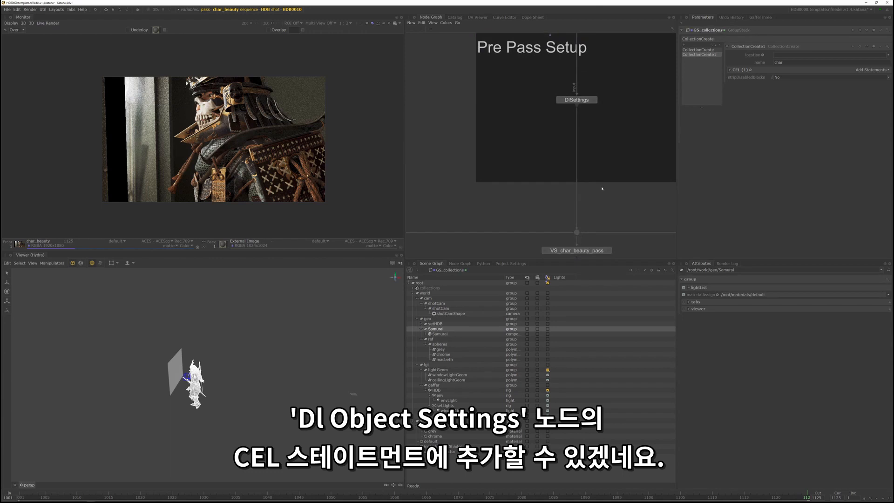
middle_drag(601, 224, 590, 40)
middle_drag(593, 96, 596, 165)
click(594, 153)
click(435, 320)
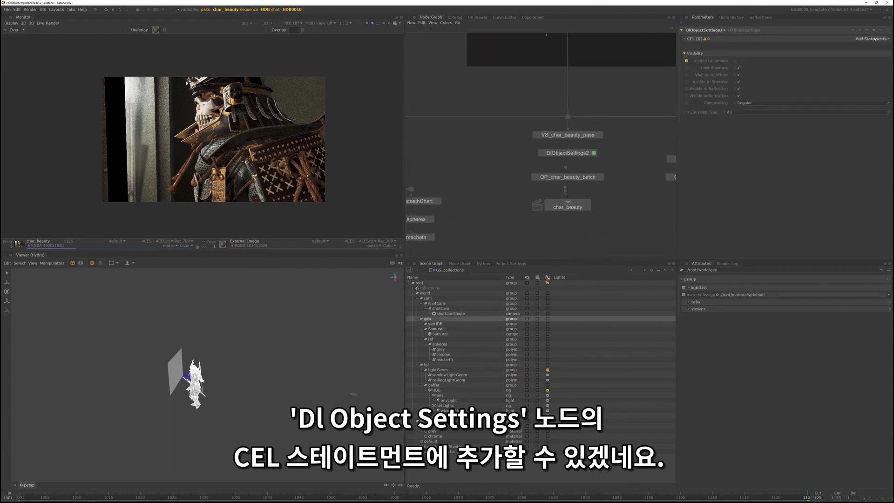
click(872, 38)
click(852, 57)
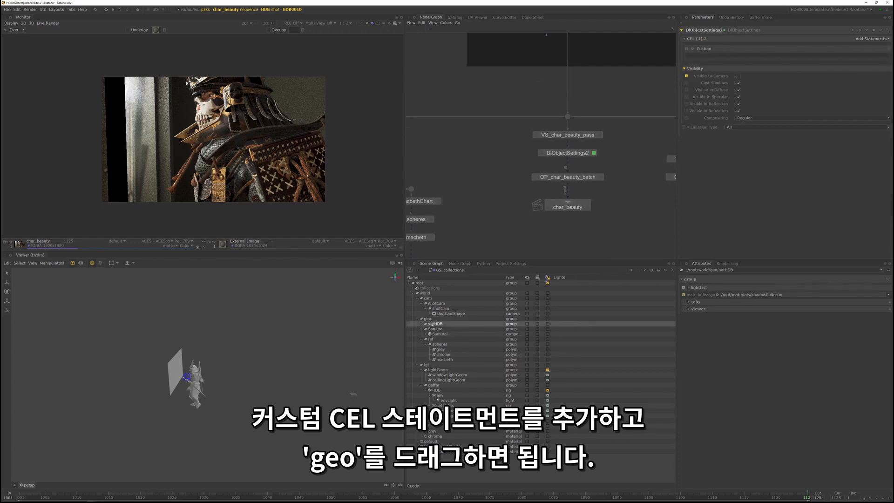
- Set the custom CEL statement to /root/world/geo/* - /$char and select the spheres group in the scene graph
drag(426, 319, 716, 55)
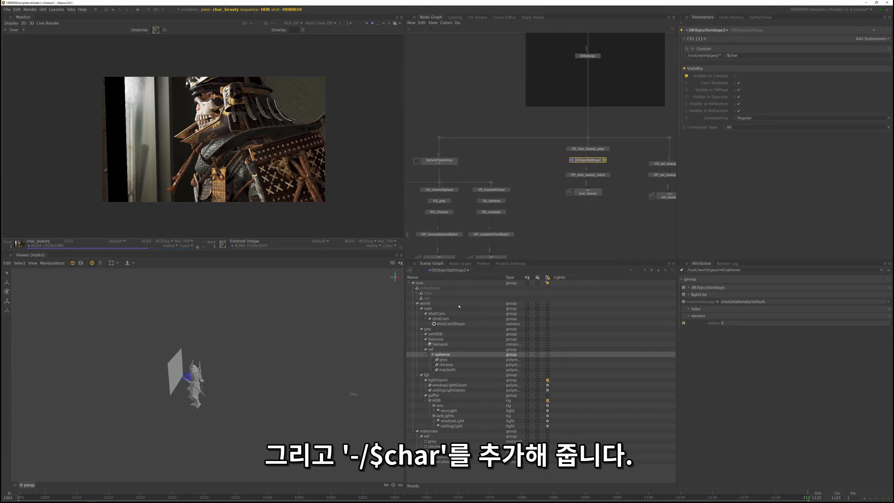
click(427, 355)
click(426, 355)
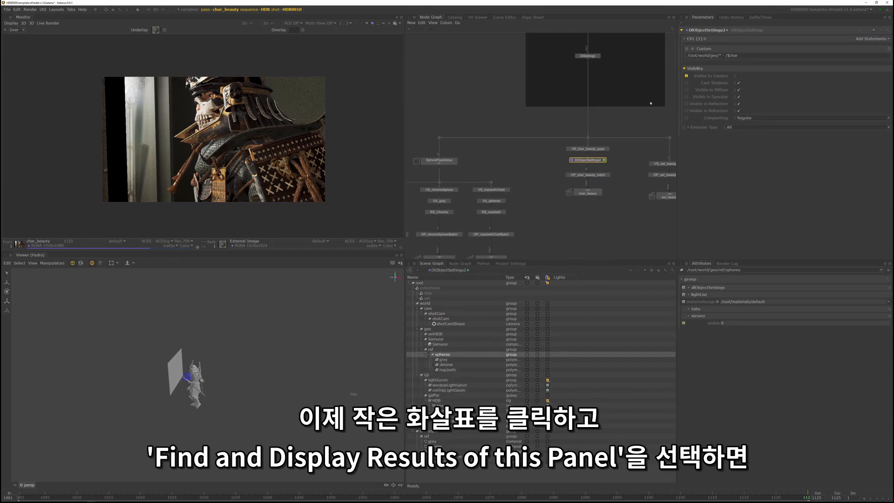
- Find and display the locations matched by the DlObjectSettings2 custom CEL statement, then close the results window
click(693, 49)
click(719, 59)
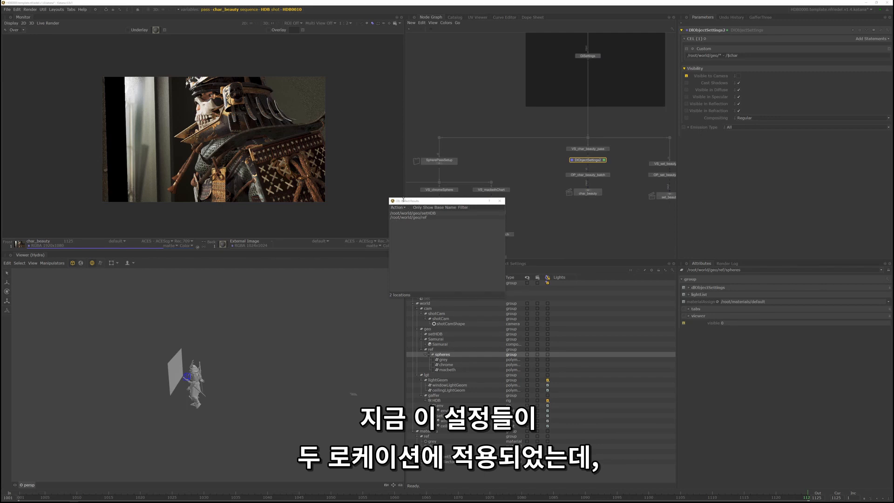
drag(411, 202, 466, 175)
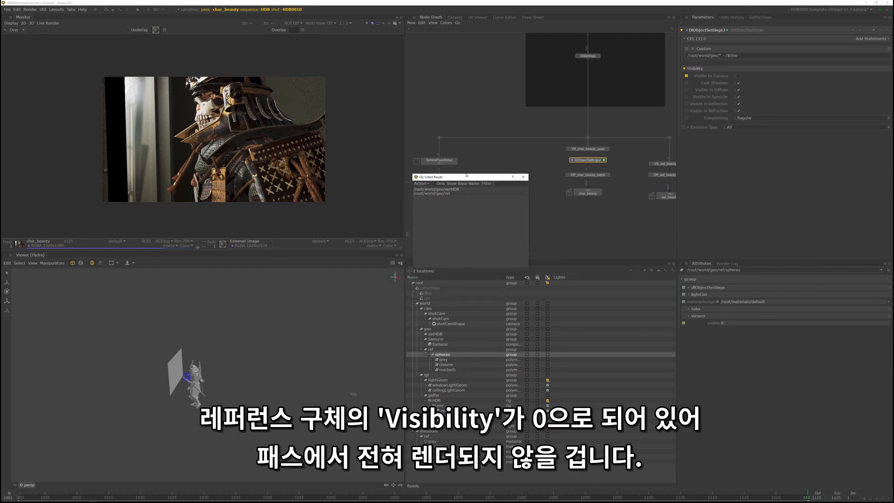
click(523, 177)
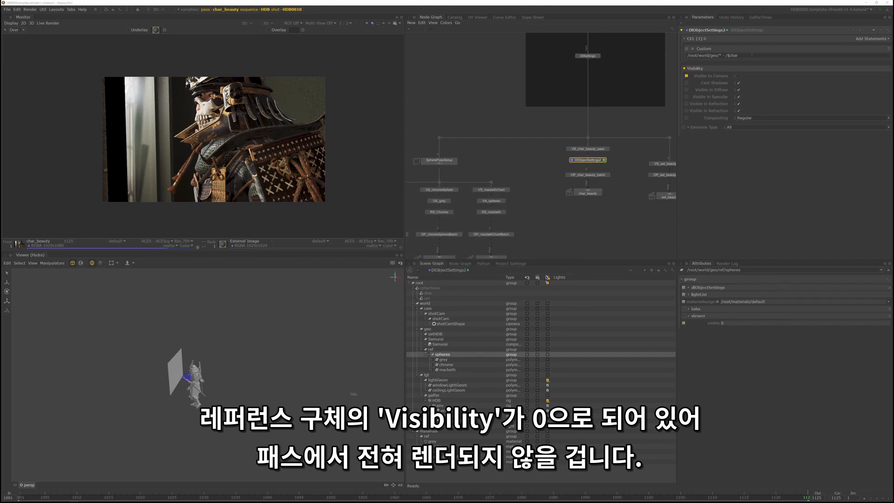
- Compare the character-only render with the previous full render in the Monitor, examining the lighting on the skull, helmet and armour up close
click(614, 149)
middle_drag(615, 149, 604, 165)
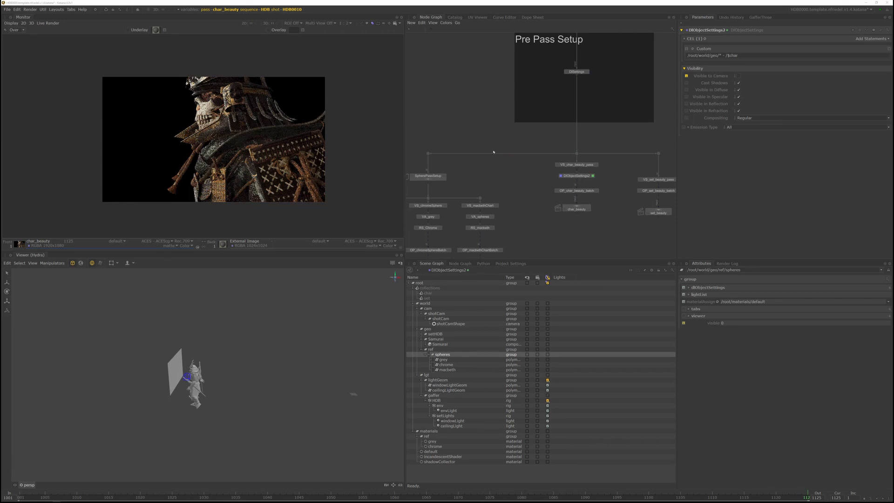
middle_drag(202, 97, 199, 99)
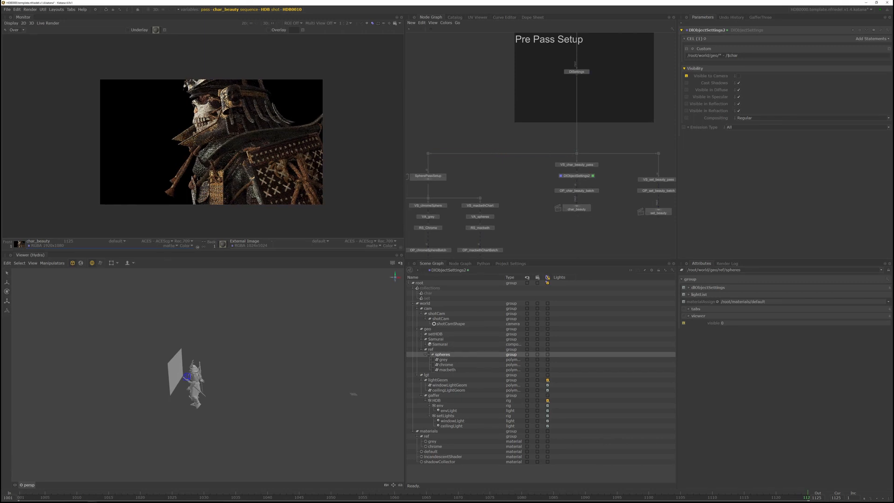
key(Down)
key(Up)
key(Down)
key(Up)
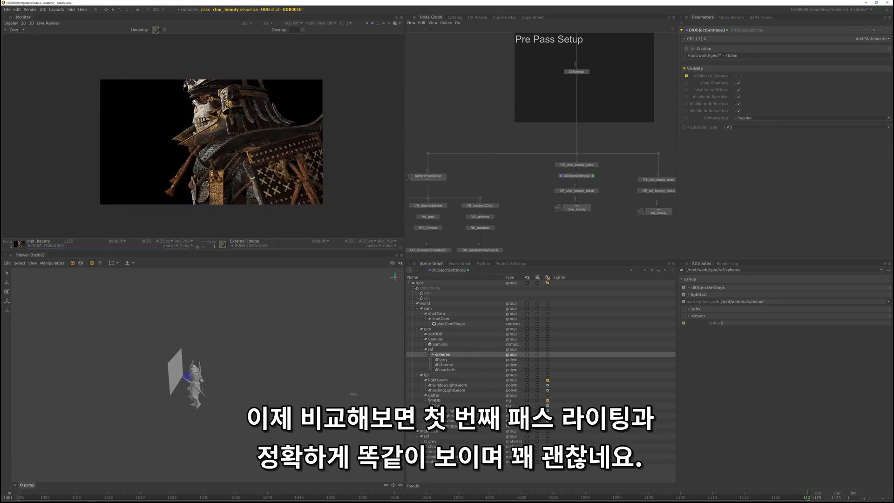
scroll(181, 91, up, 2)
scroll(209, 98, down, 1)
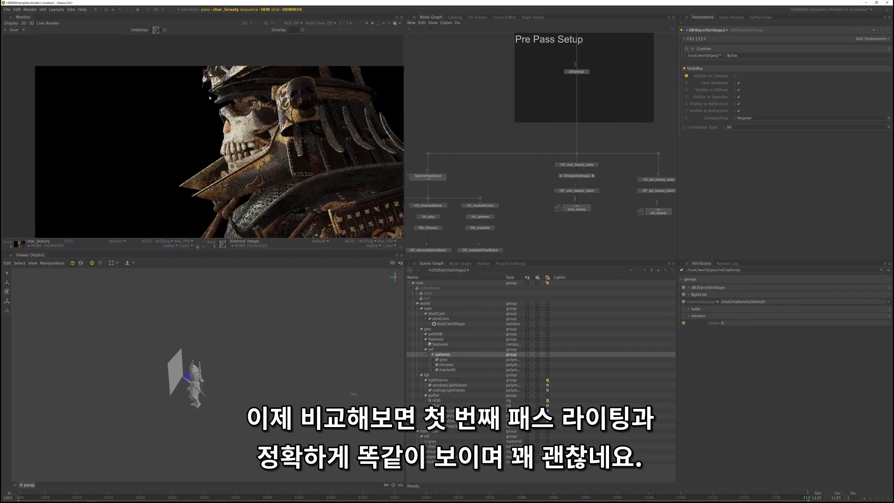
key(Down)
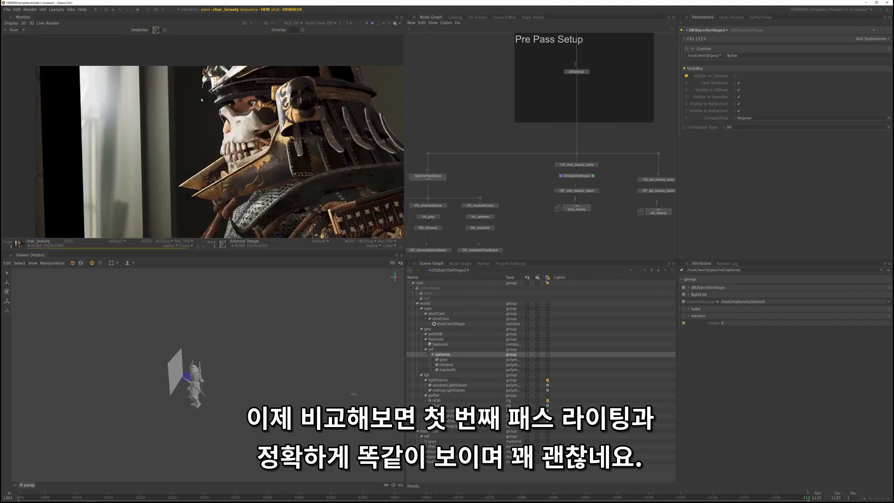
scroll(201, 99, down, 1)
scroll(279, 154, up, 1)
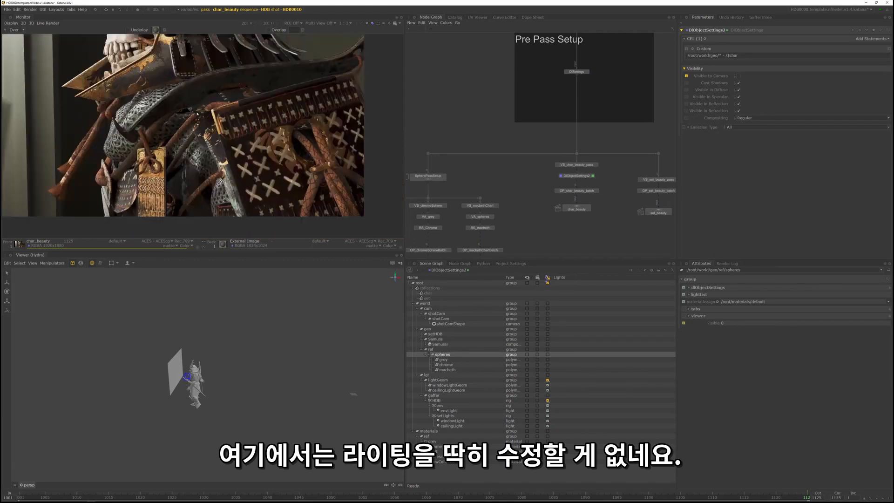
scroll(264, 156, down, 1)
scroll(212, 125, up, 1)
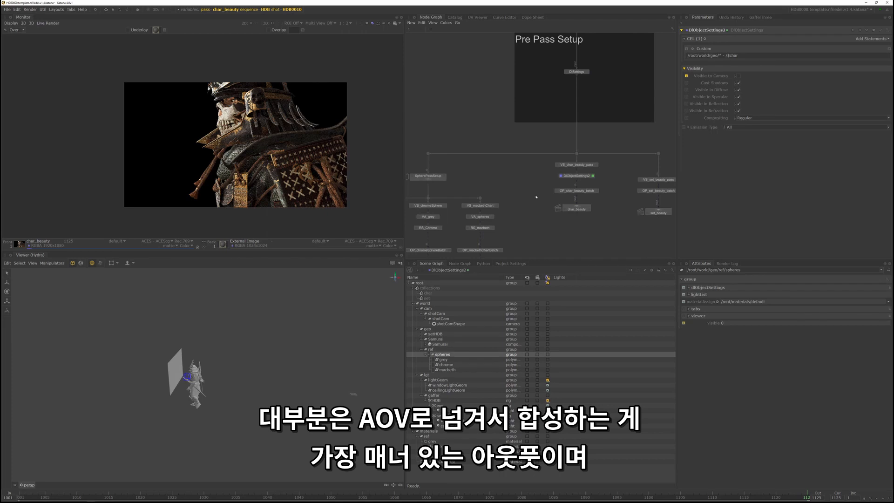
- Open the parameters of the DlSettings node in the Pre Pass Setup area, expand its image layers and select the primary layer
middle_drag(581, 60, 546, 134)
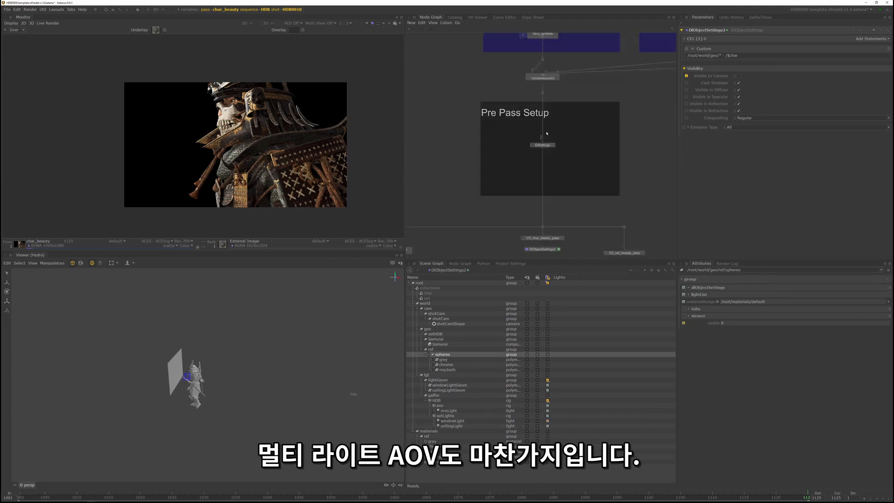
scroll(556, 148, up, 4)
scroll(555, 148, down, 4)
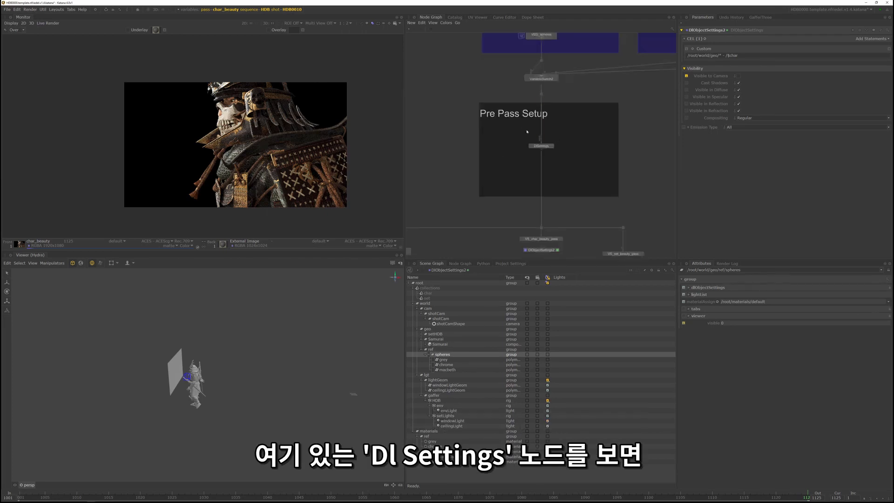
scroll(551, 139, up, 3)
click(553, 154)
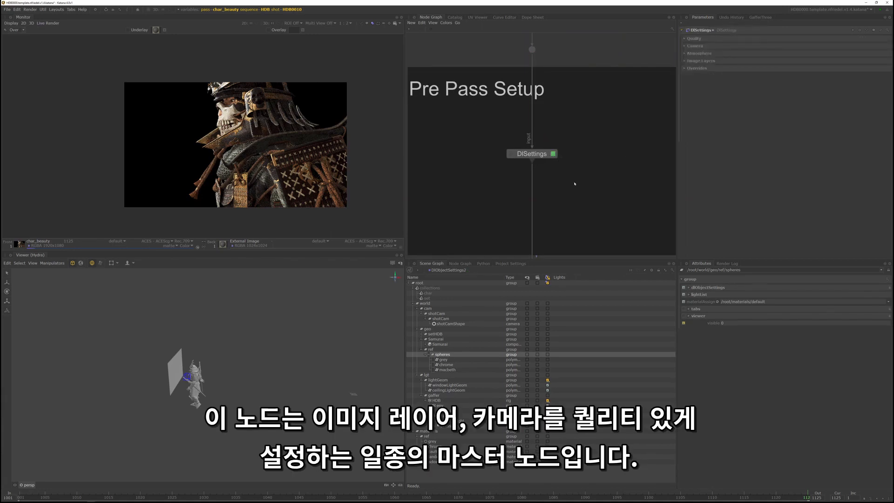
click(700, 61)
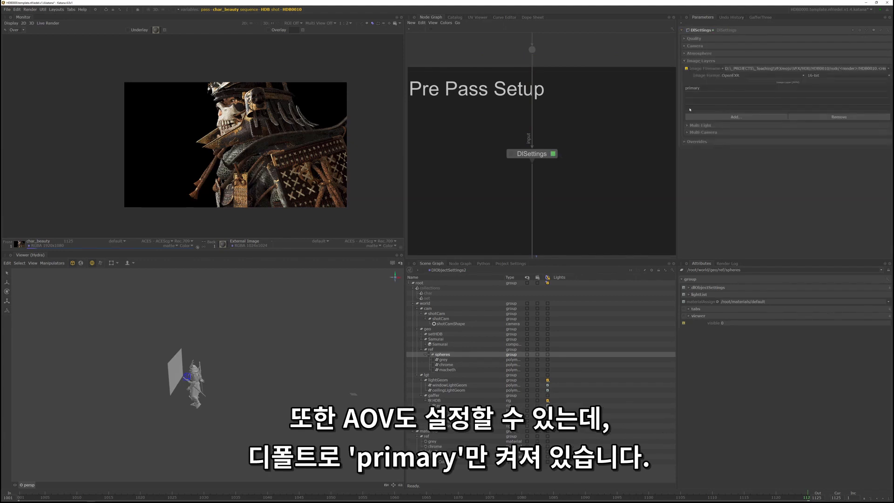
click(703, 89)
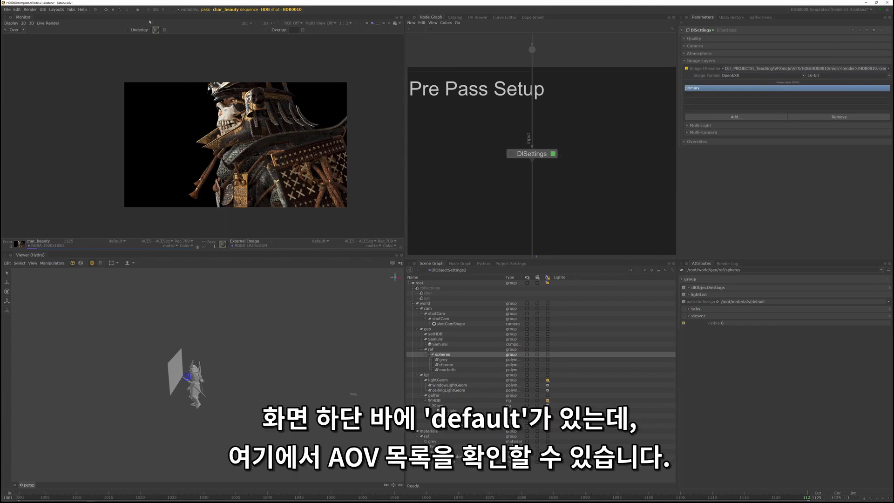
- Check which AOVs the current char_beauty render offers in the Monitor
click(117, 241)
click(122, 256)
click(117, 241)
click(108, 254)
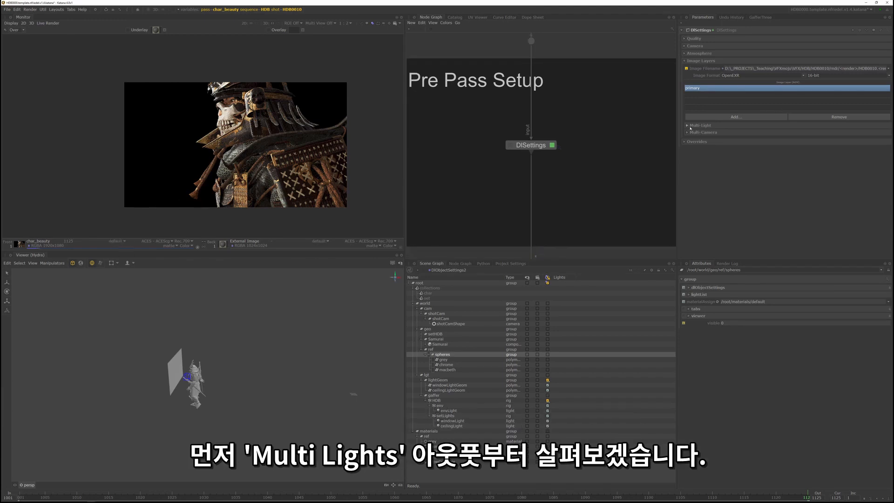
- Show all lights in the DlSettings multi-light options and select the envLight, ceilingLight and windowLight for output
click(691, 127)
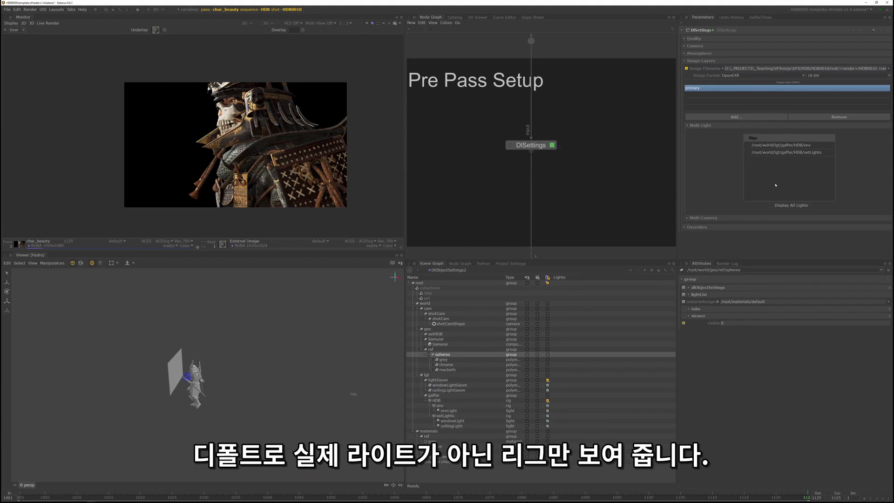
click(772, 206)
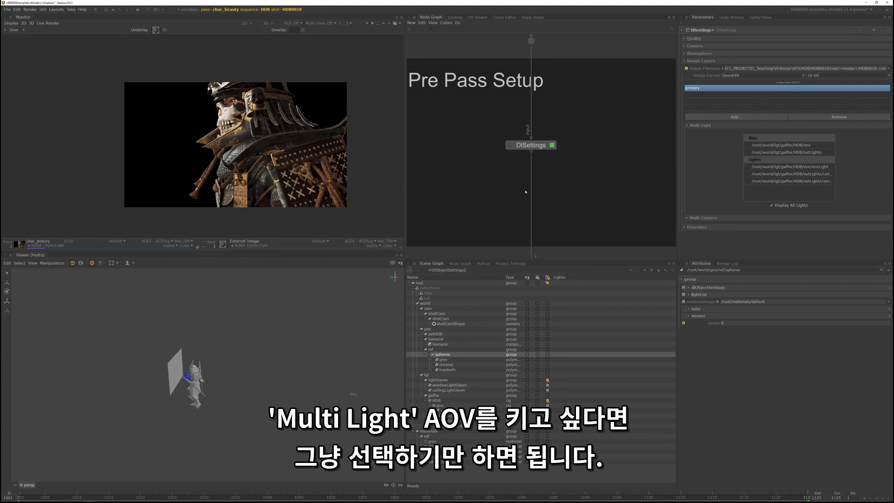
click(799, 166)
shift+click(792, 181)
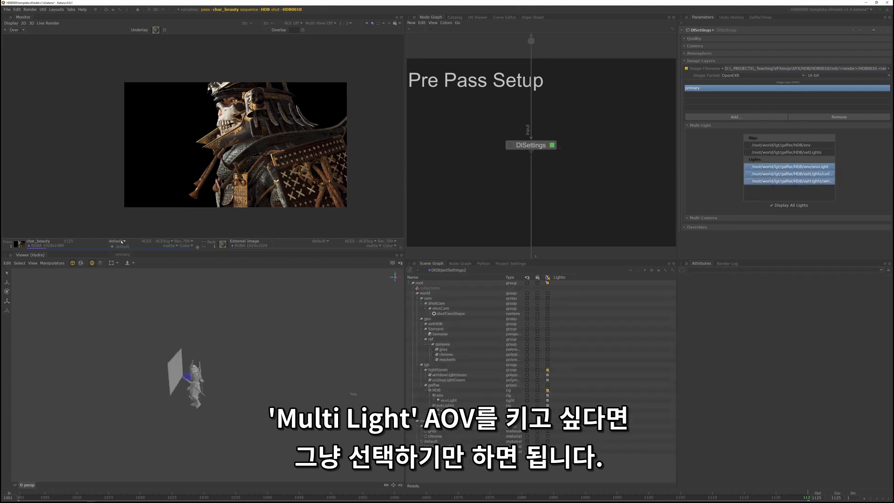
- Run a preview render from the char_beauty node to generate the light AOVs and toggle the Monitor image
middle_drag(541, 183, 549, 42)
right_click(580, 109)
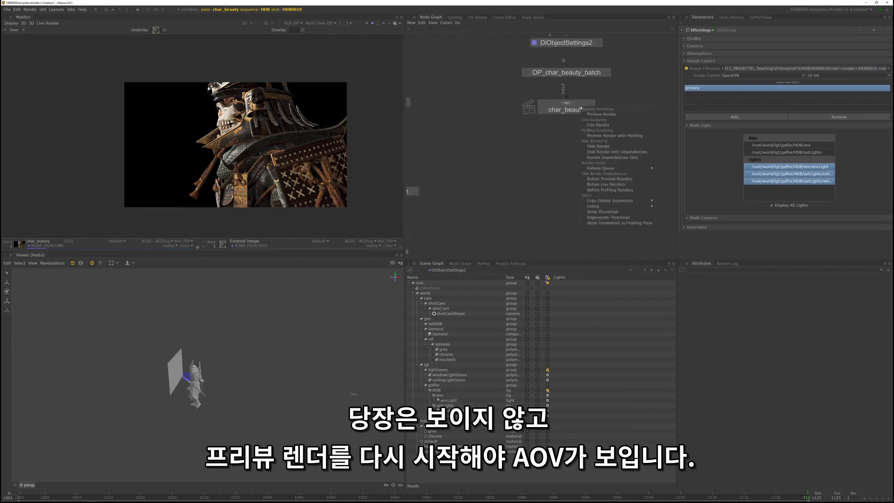
click(610, 116)
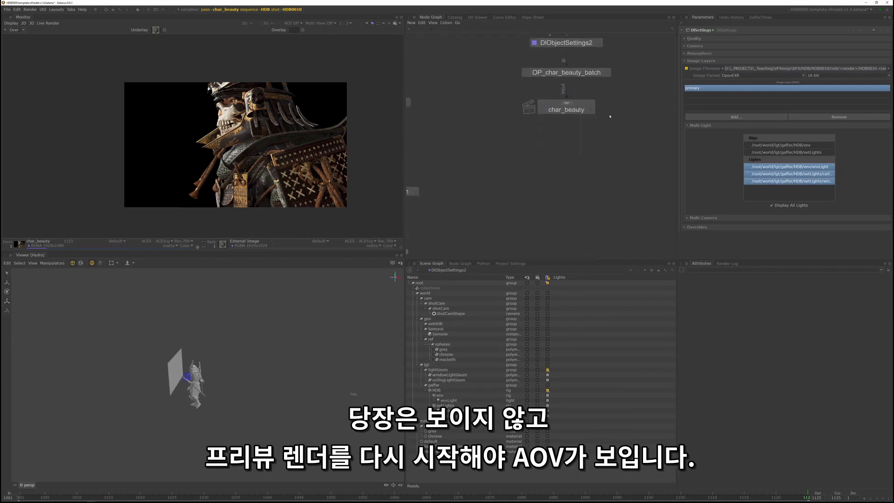
right_click(580, 105)
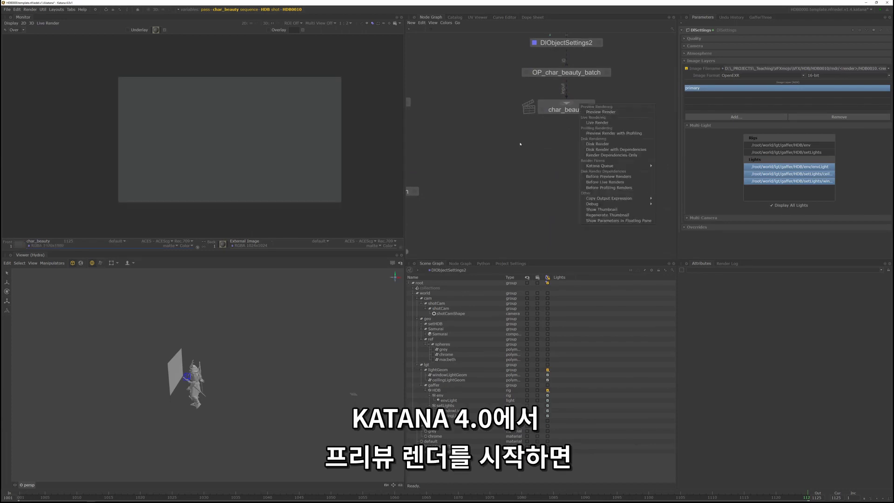
click(600, 112)
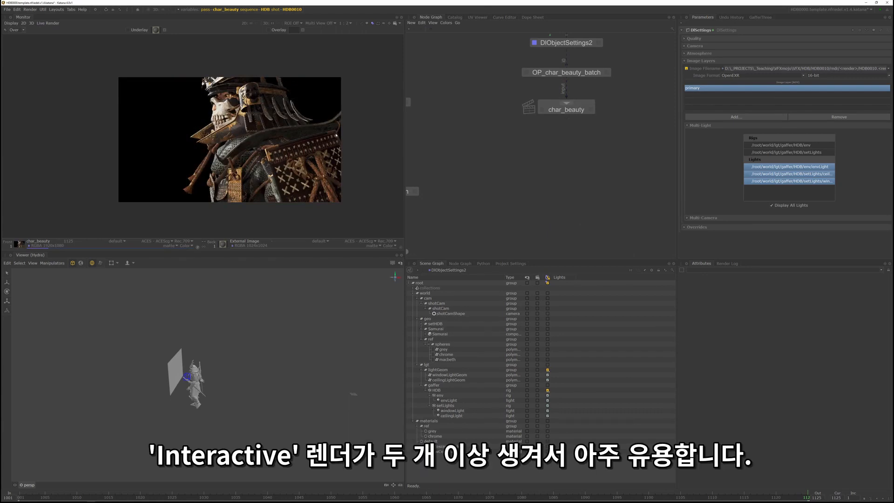
middle_drag(250, 138, 247, 137)
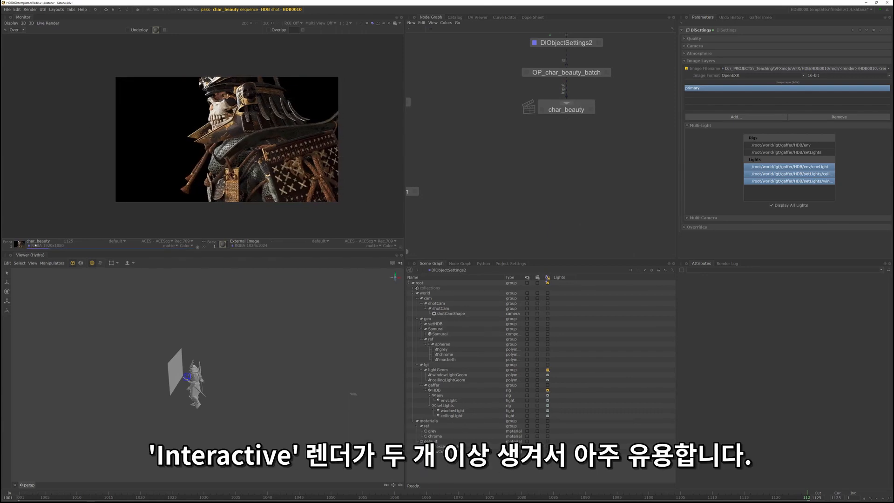
key(grave)
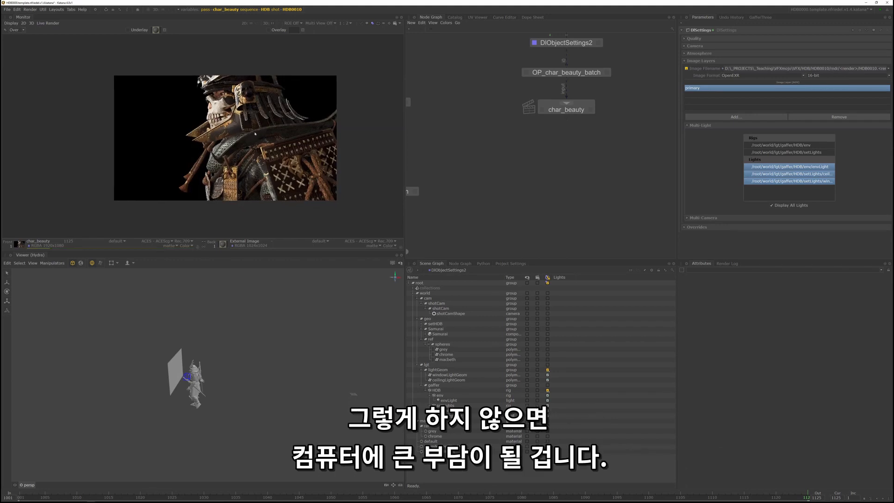
key(grave)
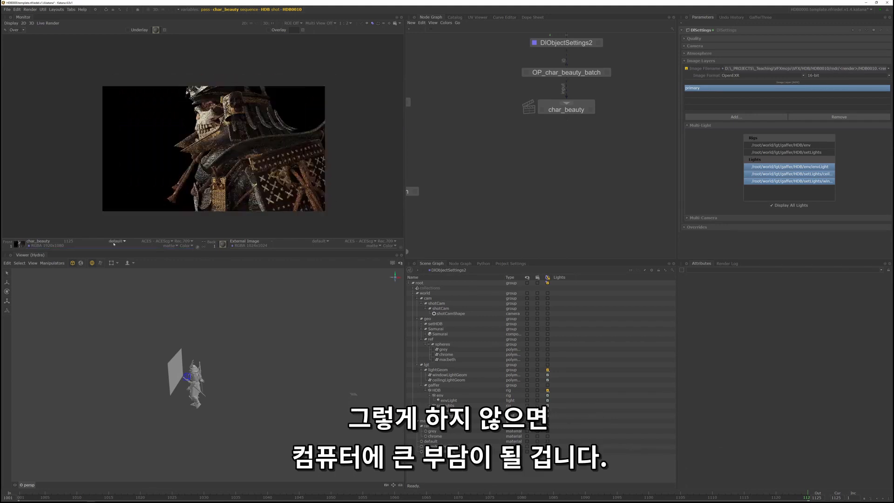
- View the envLight, ceilingLight and windowLight AOVs of the char_beauty render one after another in the Monitor
click(117, 241)
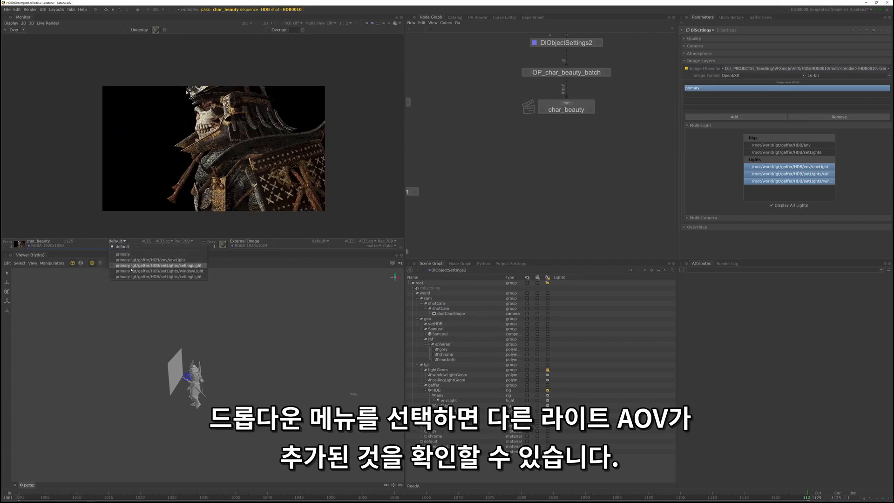
click(192, 260)
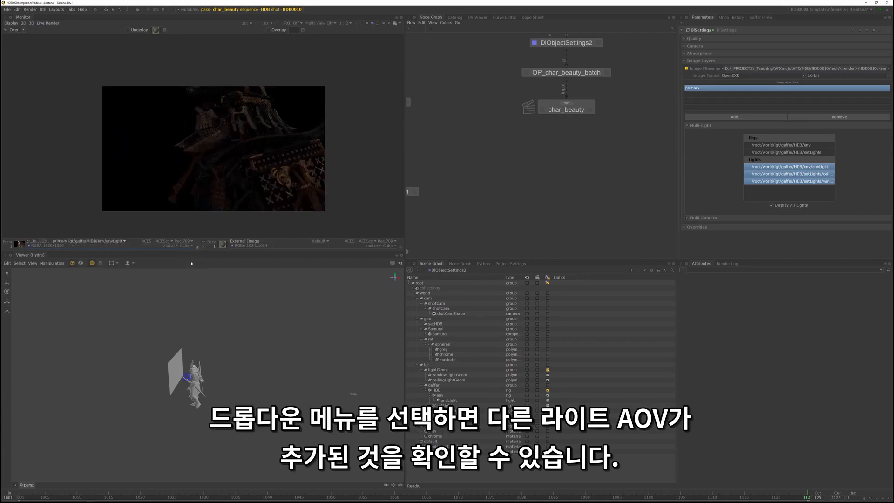
click(125, 241)
click(126, 268)
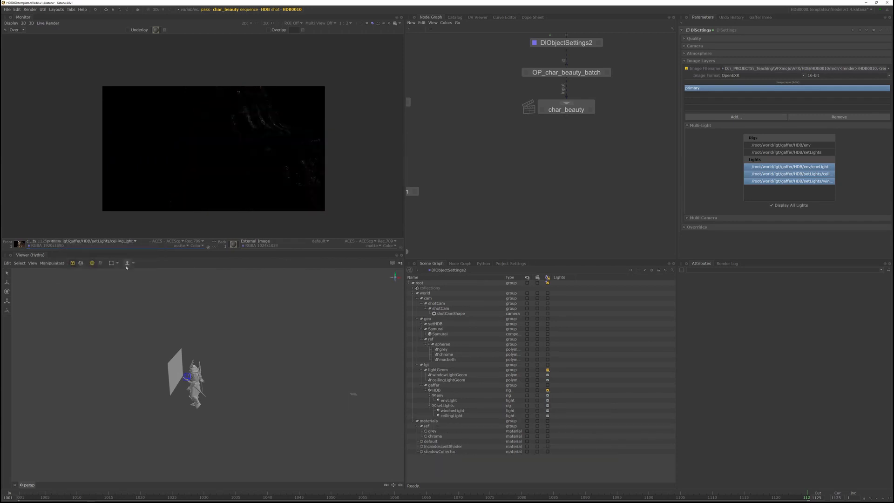
click(116, 242)
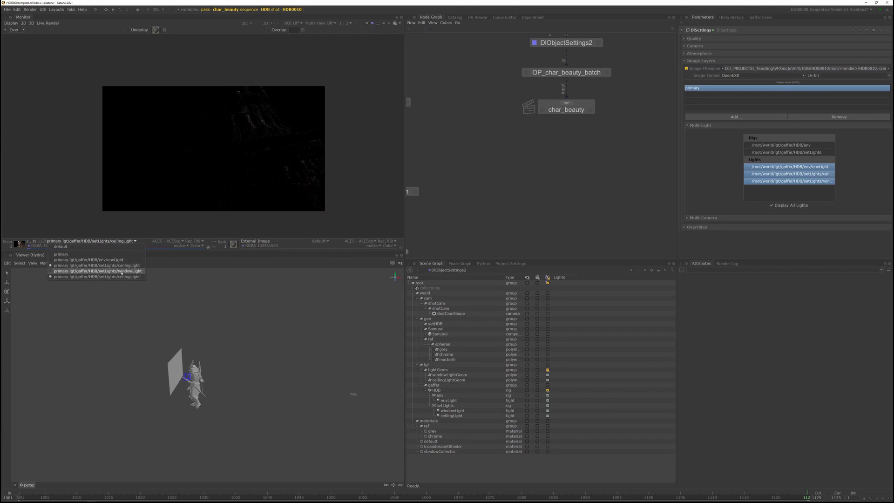
click(121, 272)
click(113, 243)
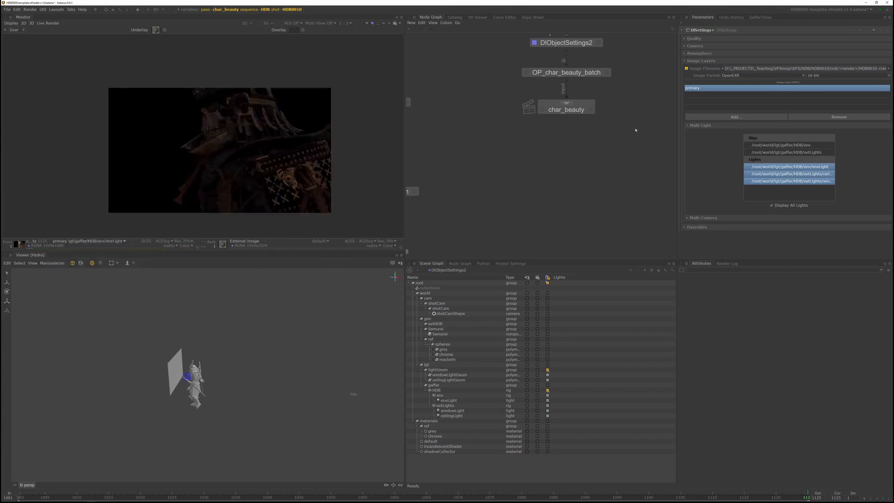
- In the DlSettings AOV selector, pick Z (depth) and the Geometry, Scene Path and Surface Shader Cryptomattes
middle_drag(635, 130, 639, 180)
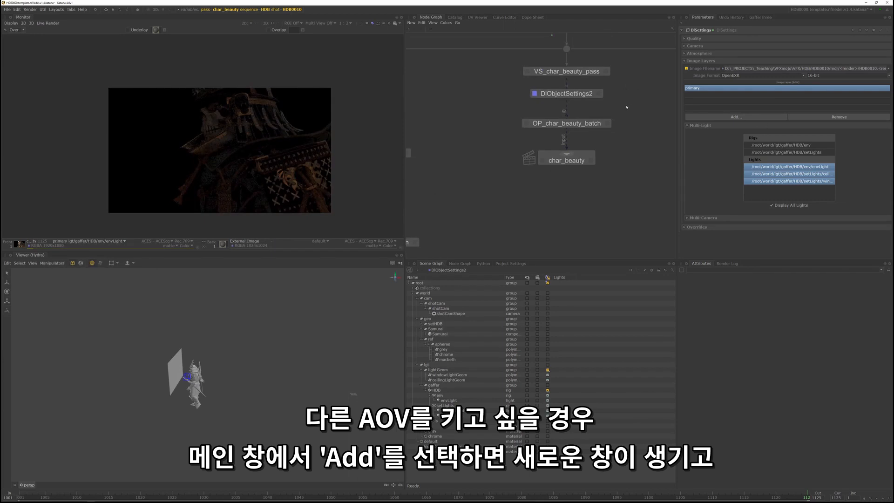
click(743, 117)
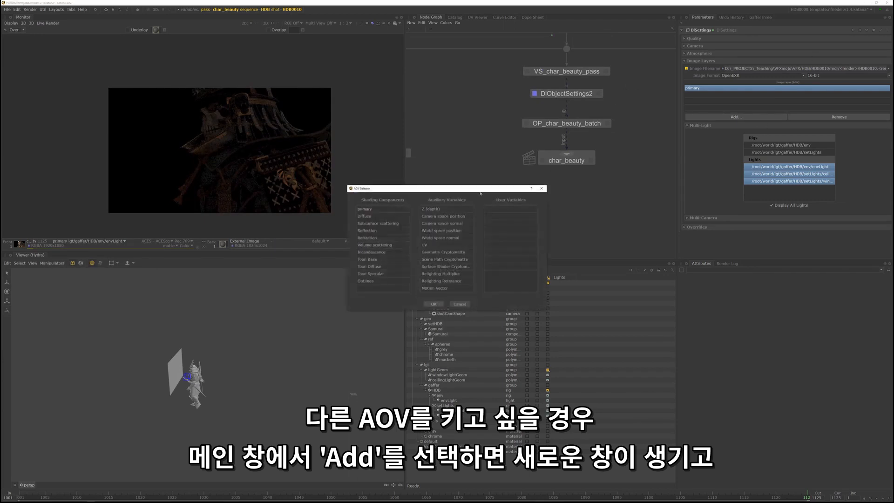
drag(472, 189, 537, 169)
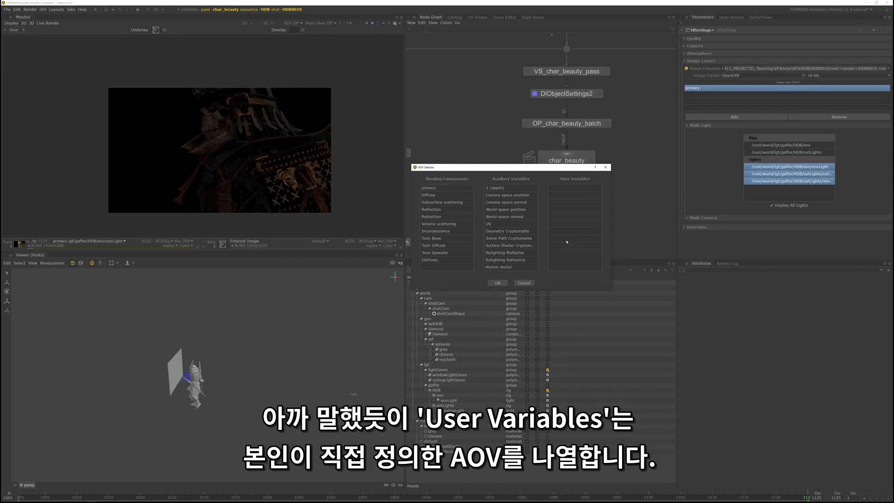
drag(566, 169, 623, 173)
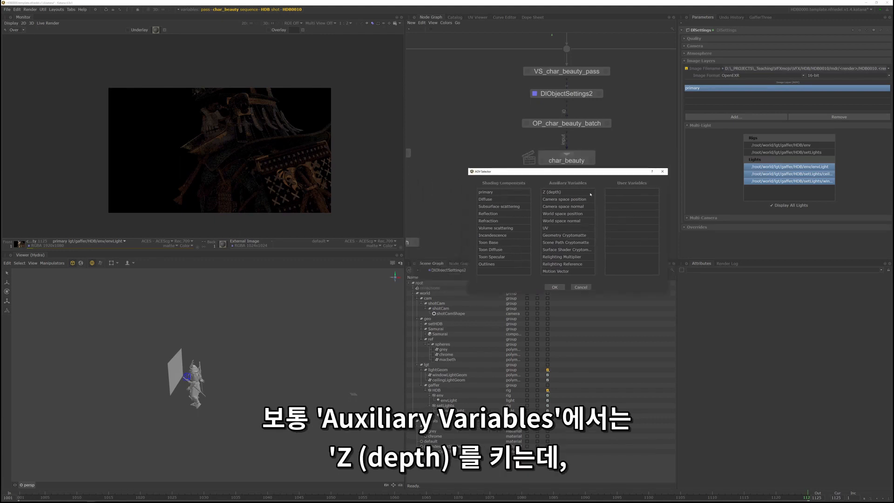
click(560, 191)
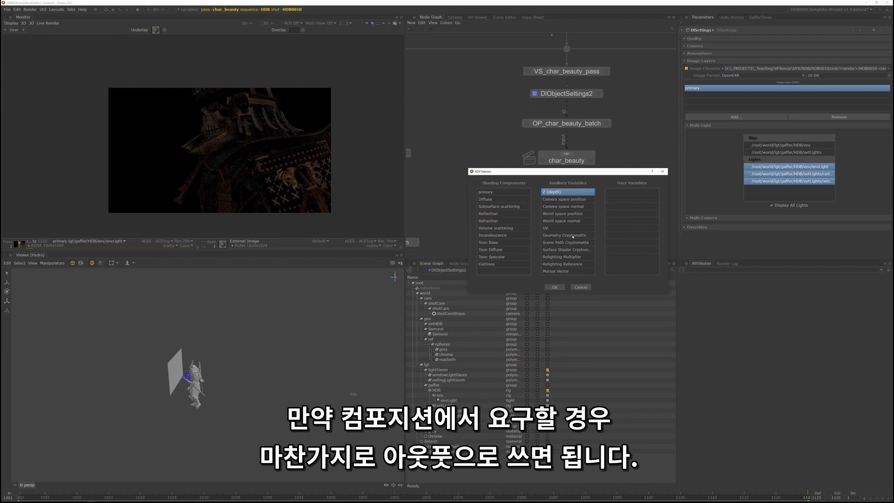
drag(573, 236, 575, 251)
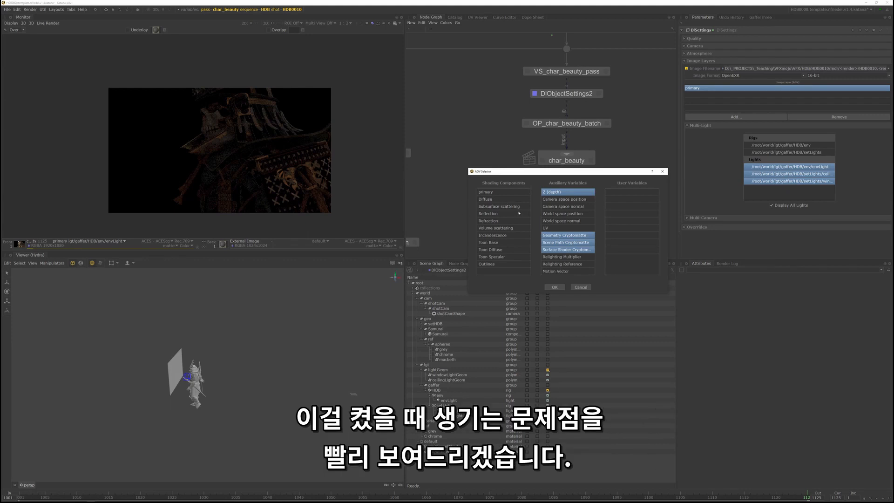
- Include the Diffuse, Reflection and Refraction shading components and add all selected AOVs to the image layers
click(508, 200)
click(508, 214)
click(507, 221)
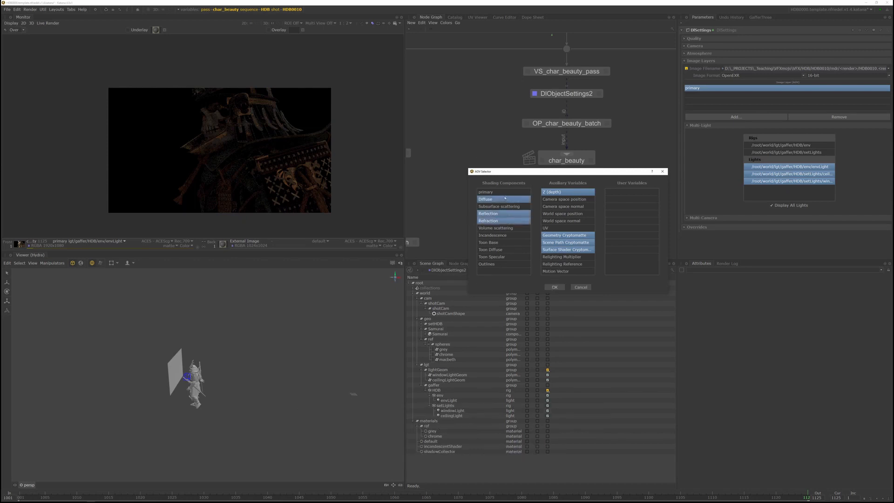
click(555, 287)
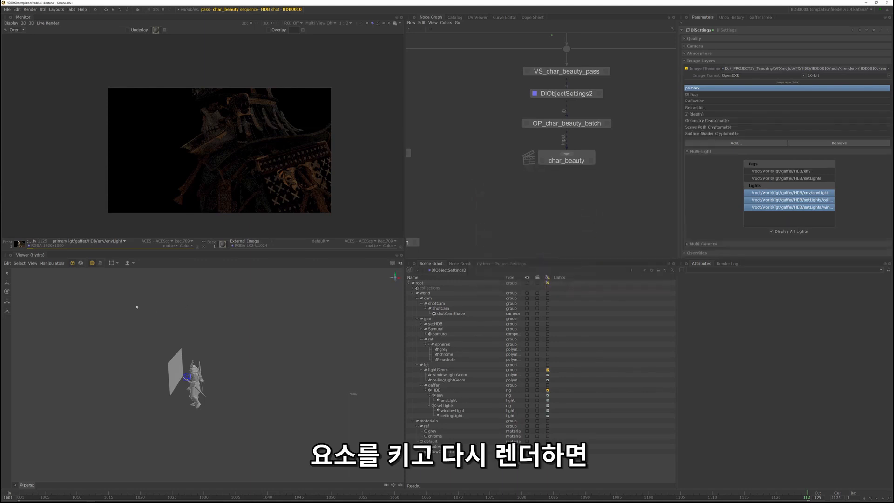
- Run a preview render from the char_beauty node and check its list of available AOVs in the Monitor
right_click(578, 158)
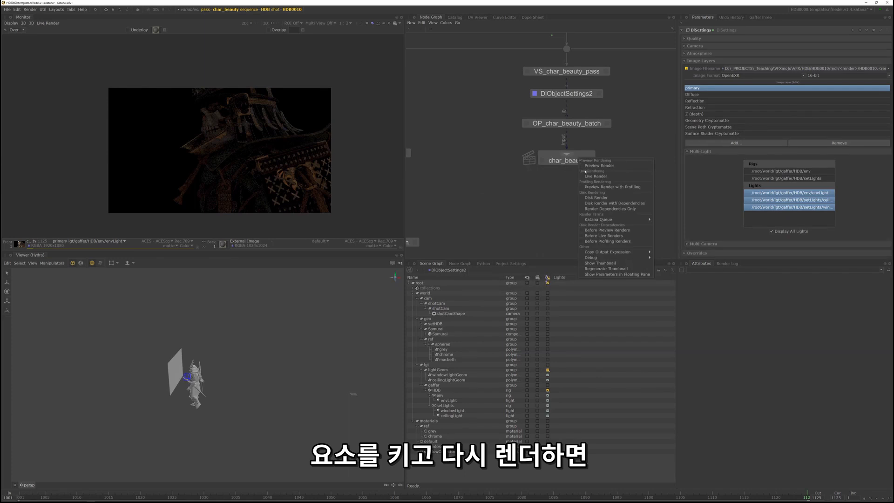
click(605, 166)
click(85, 242)
click(82, 255)
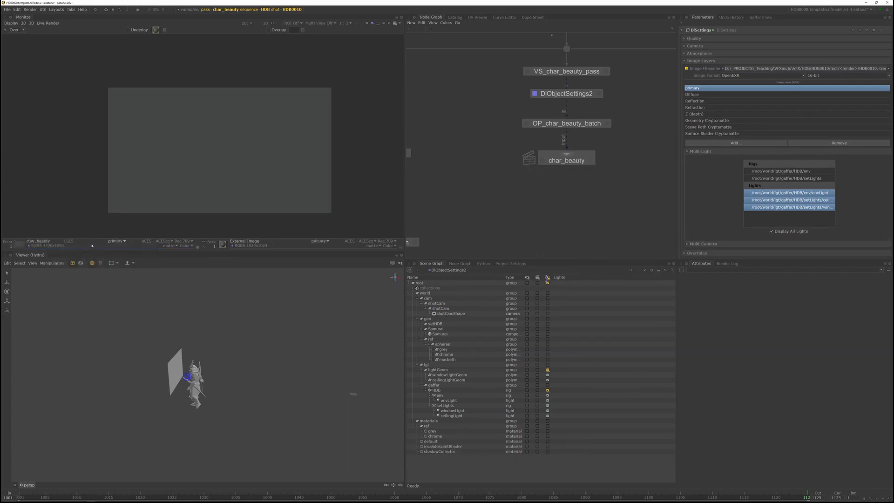
click(116, 241)
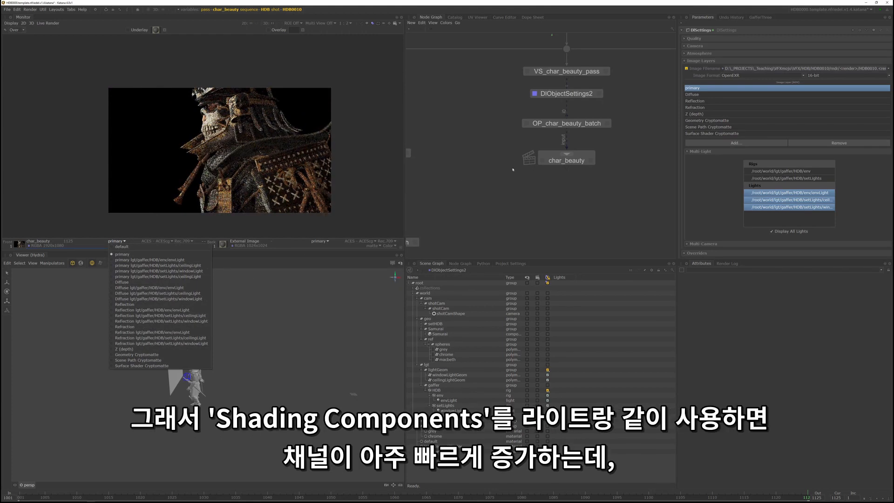
click(493, 183)
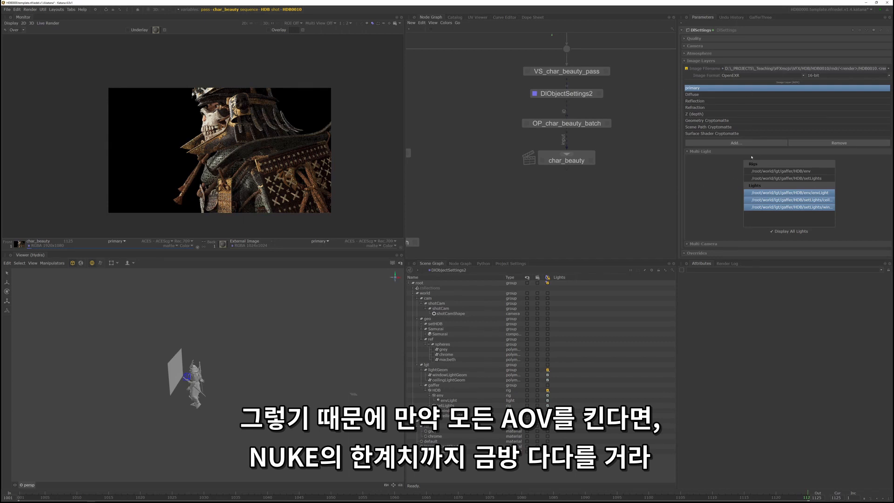
- Remove the Diffuse, Reflection and Refraction AOVs from the DlSettings image layers
click(734, 95)
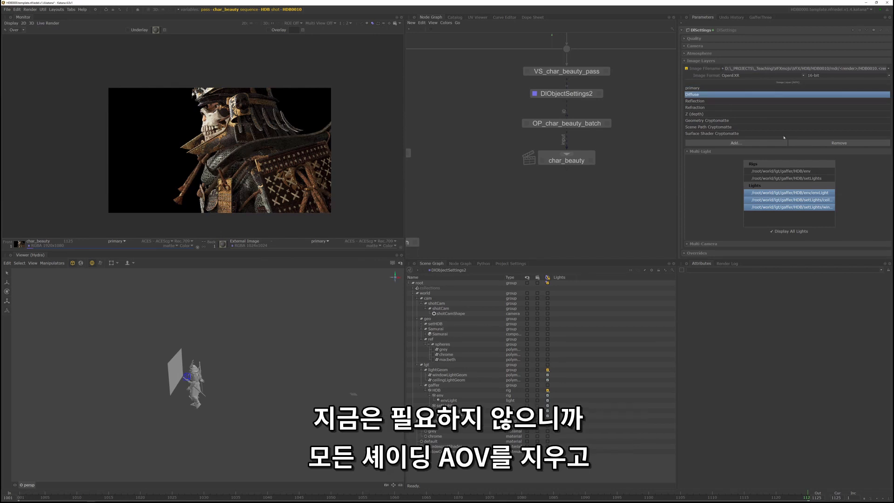
shift+click(711, 101)
shift+click(711, 108)
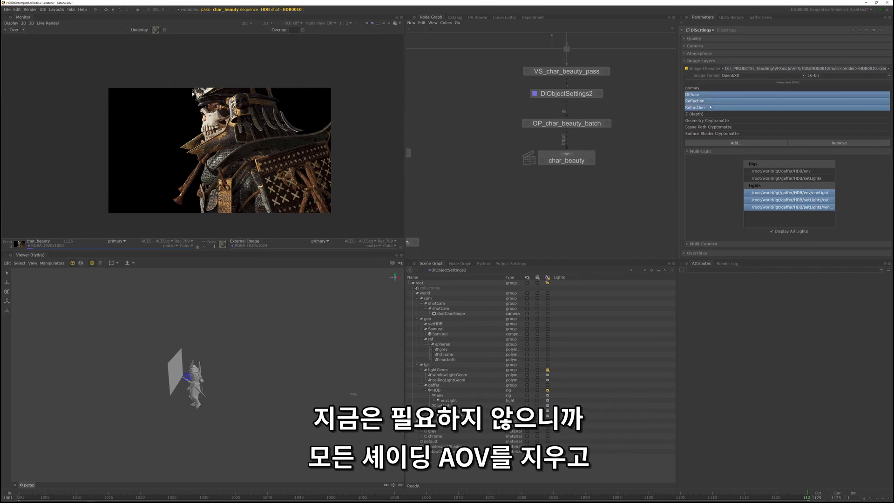
click(841, 142)
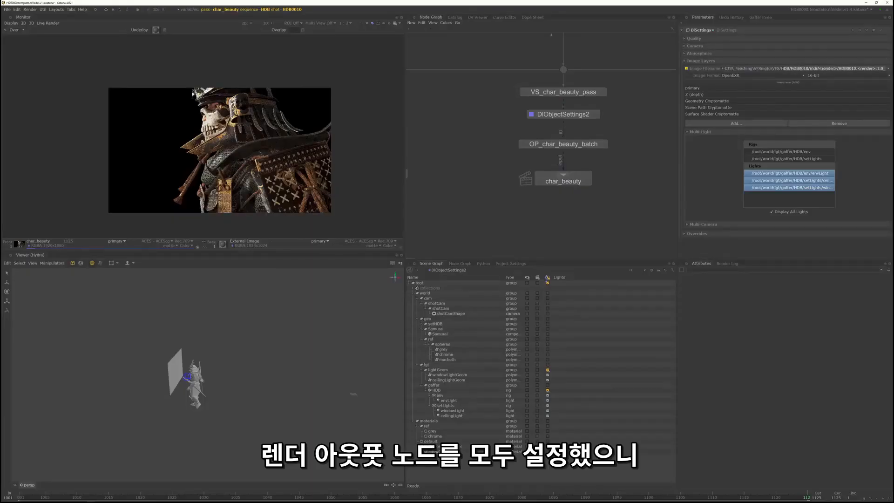
- Compare the output file paths of the char_beauty render node's AOVs and inspect the OP_char_beauty_batch script that sets them
click(588, 181)
click(579, 181)
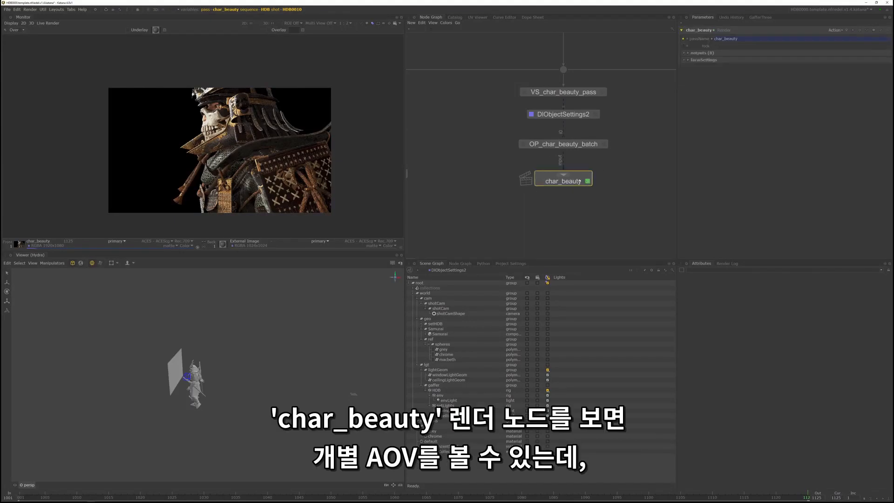
click(701, 53)
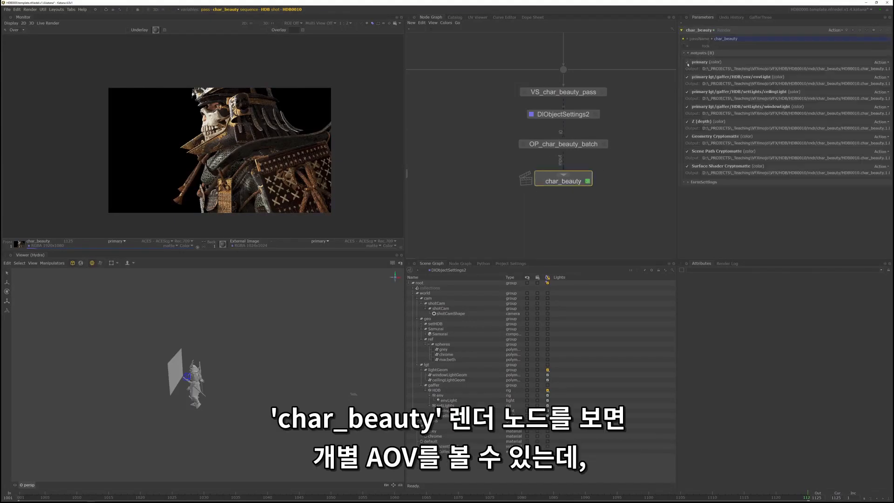
drag(783, 69, 891, 69)
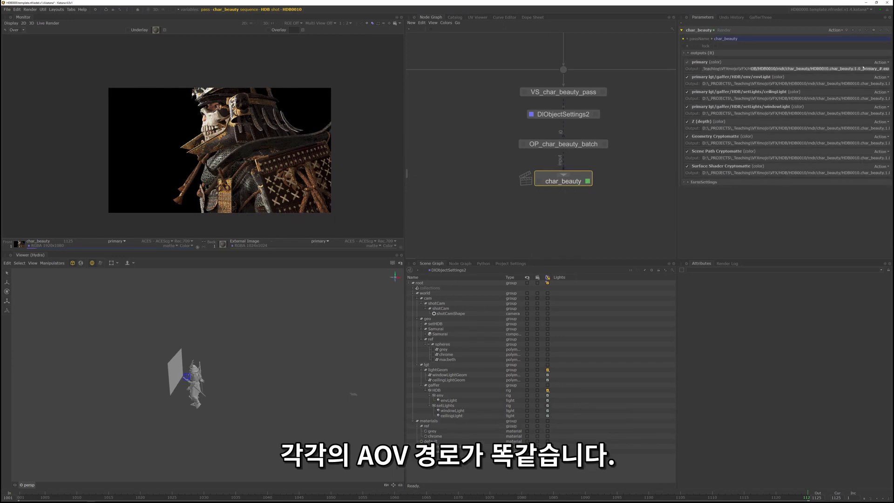
click(838, 69)
click(790, 84)
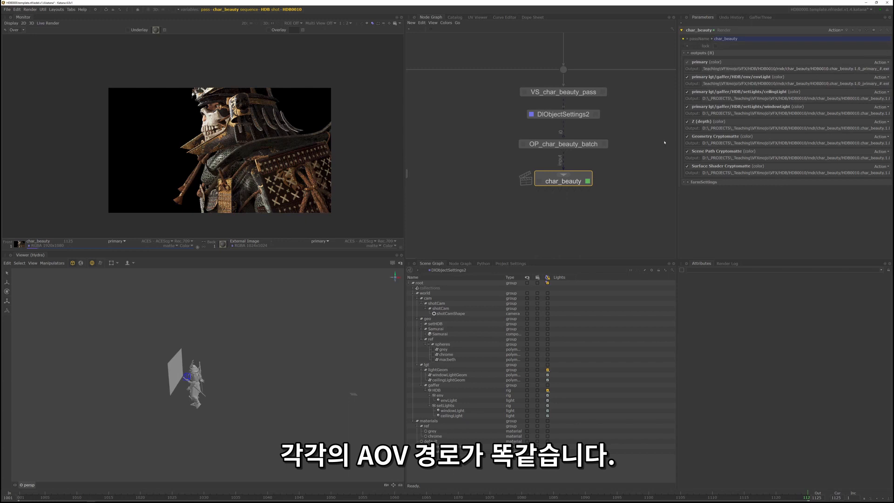
click(604, 144)
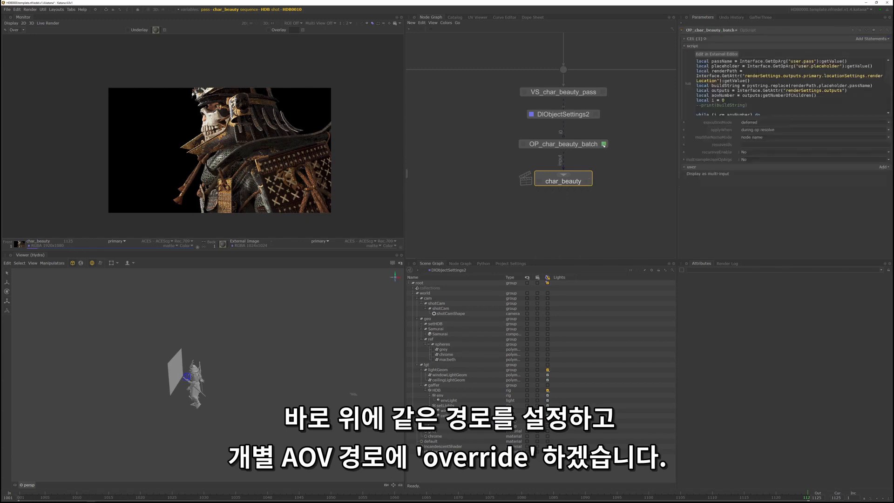
- Turn off Display Output Ports on both the char_beauty and set_beauty render nodes
click(588, 182)
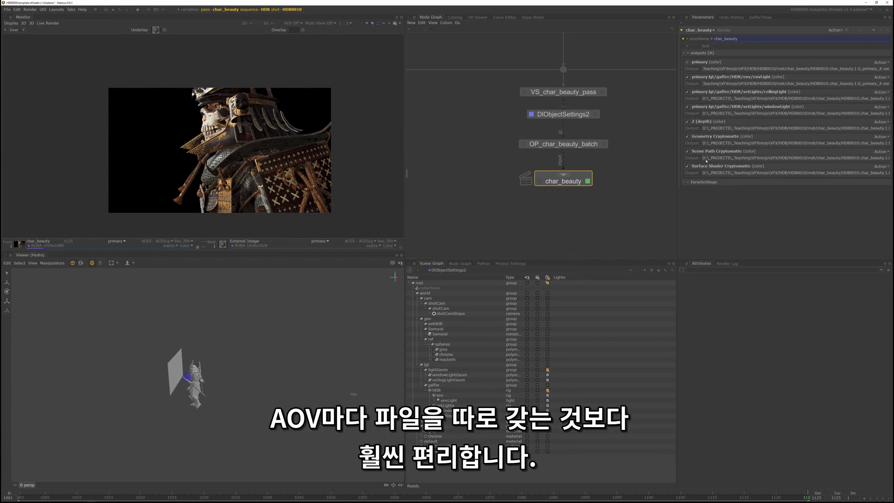
mouse_move(606, 183)
middle_down()
mouse_move(584, 196)
mouse_move(612, 184)
middle_up()
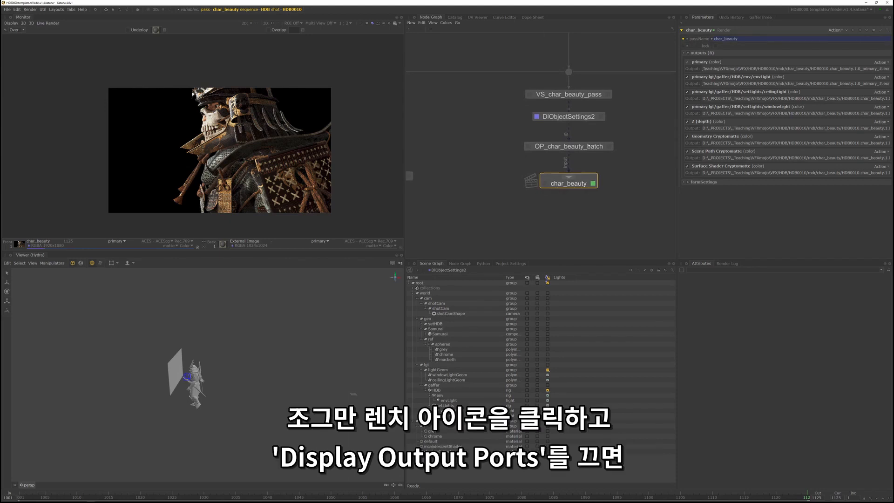
click(881, 30)
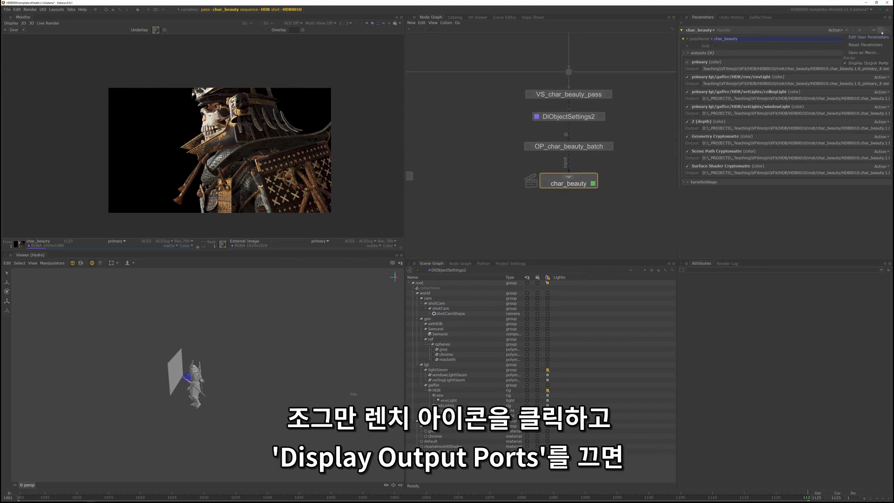
click(856, 64)
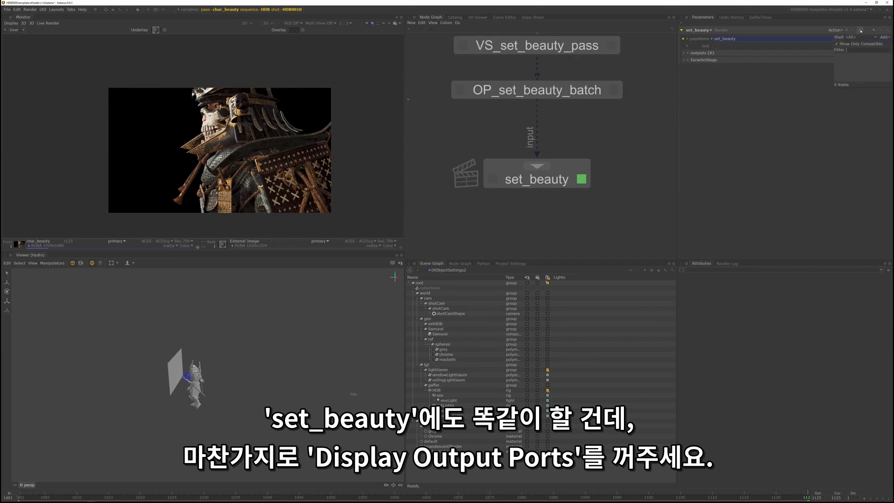
click(880, 32)
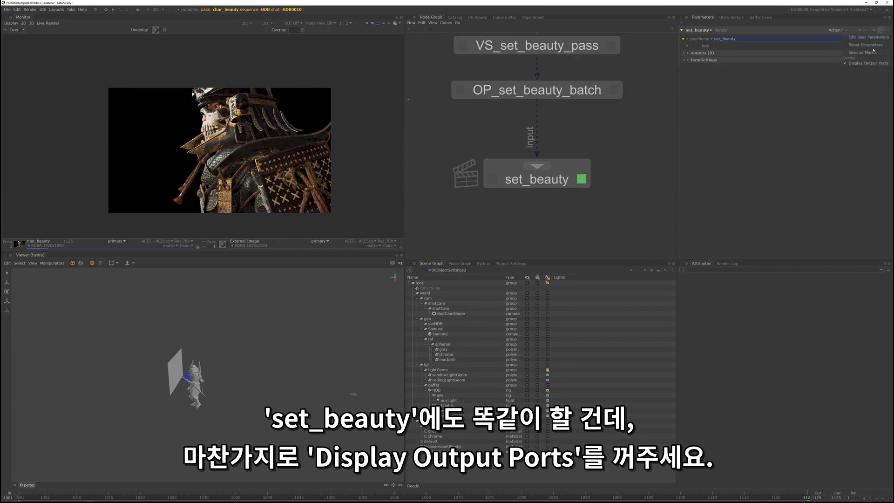
click(864, 63)
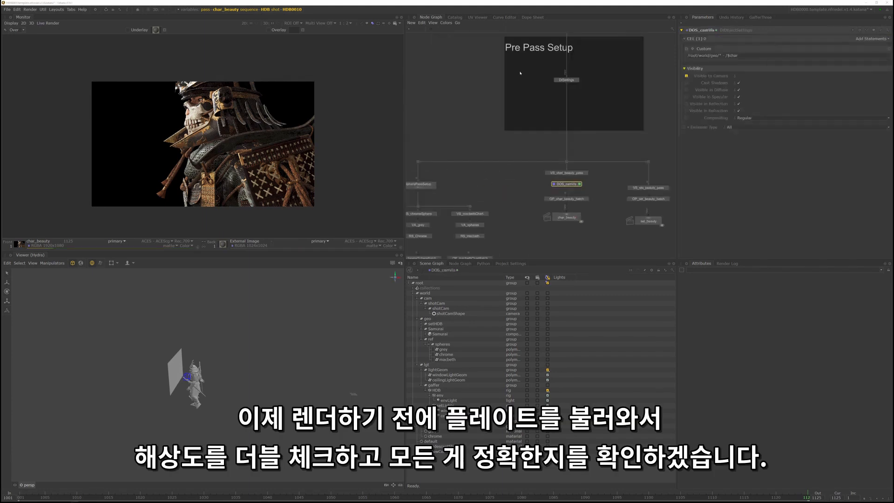
- Import the undistorted HDB0010 2k source plate as an image sequence, frames 1001-1125, into the Catalog
middle_drag(520, 73, 508, 171)
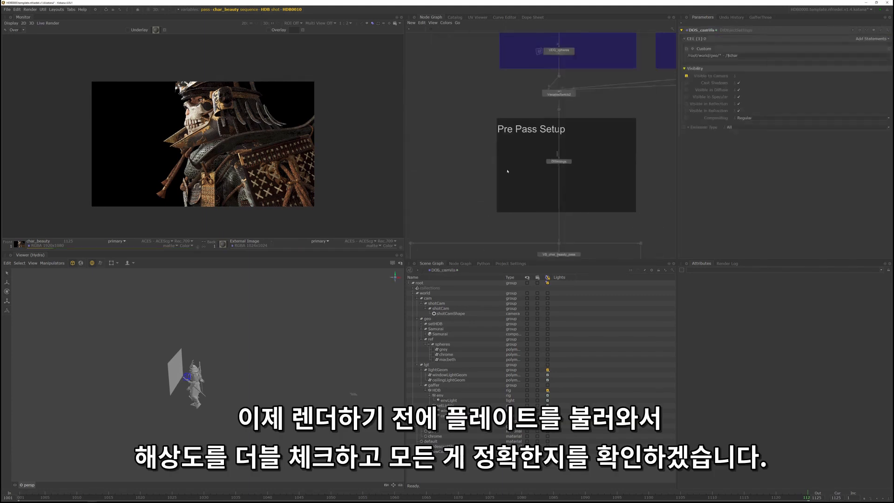
click(455, 17)
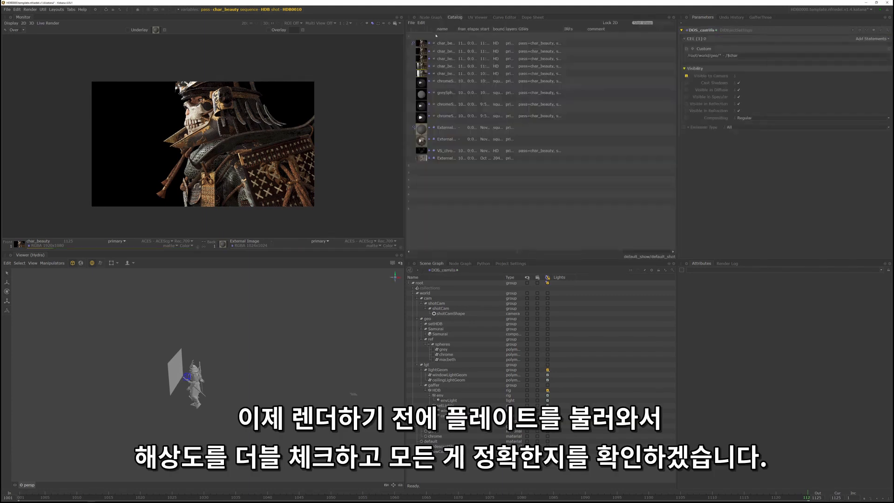
click(411, 22)
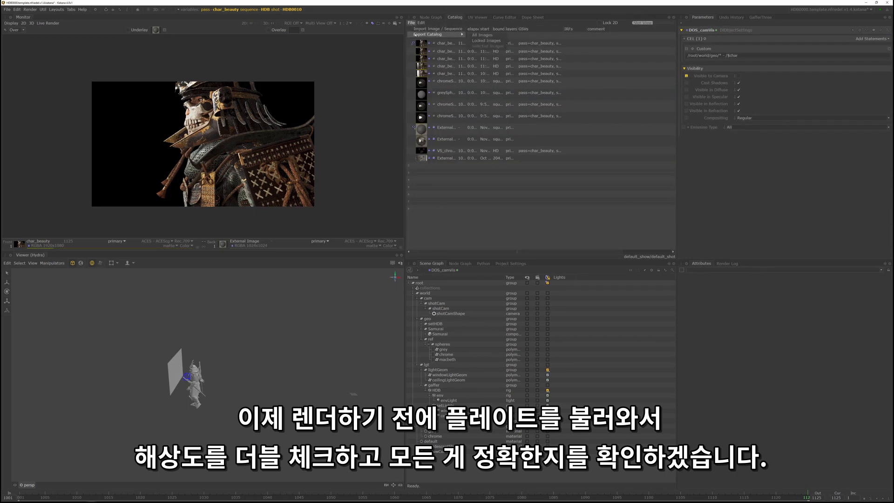
click(426, 34)
drag(479, 197, 615, 63)
scroll(517, 103, down, 5)
double_click(515, 102)
double_click(513, 98)
double_click(511, 95)
double_click(510, 95)
click(510, 96)
double_click(511, 95)
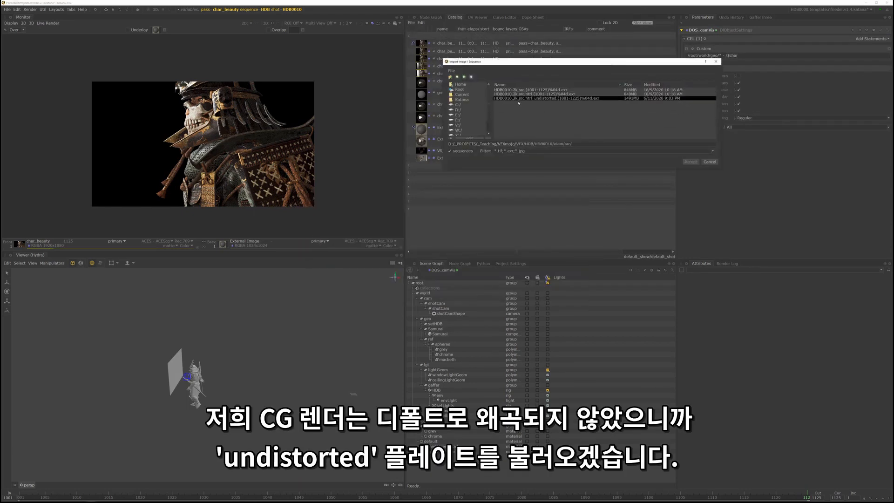
click(584, 99)
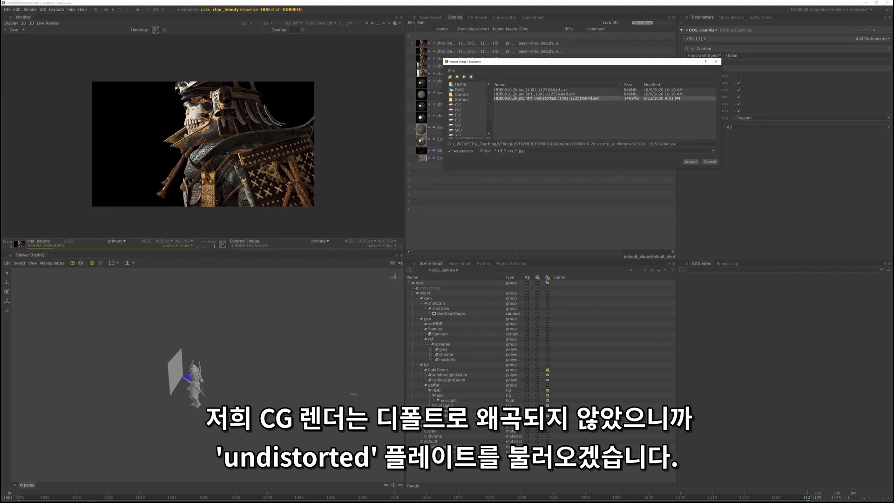
click(692, 162)
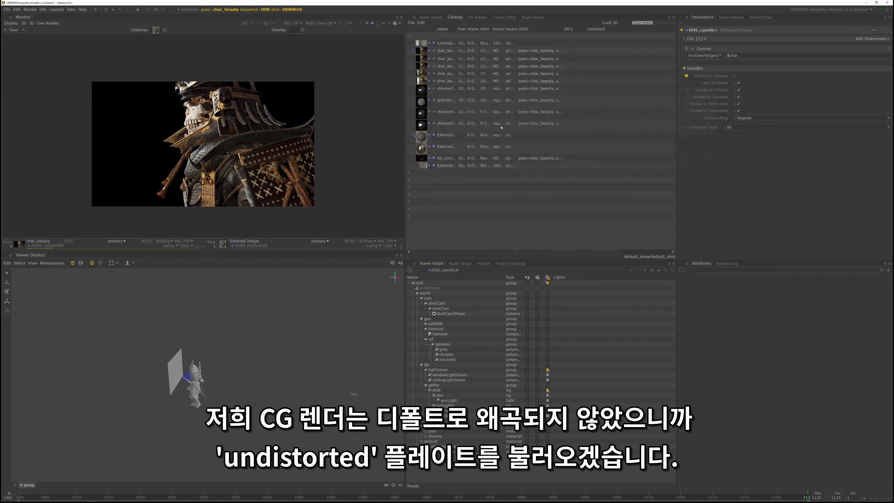
- Set the imported plate as the Monitor underlay for the char_beauty render and view the plate alone to compare their image sizes
click(413, 43)
double_click(443, 54)
middle_drag(442, 52, 151, 30)
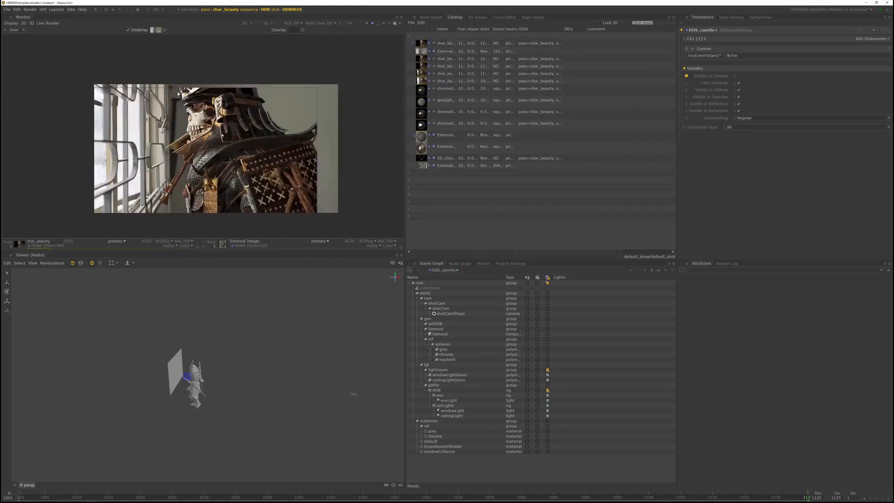
middle_drag(253, 146, 274, 143)
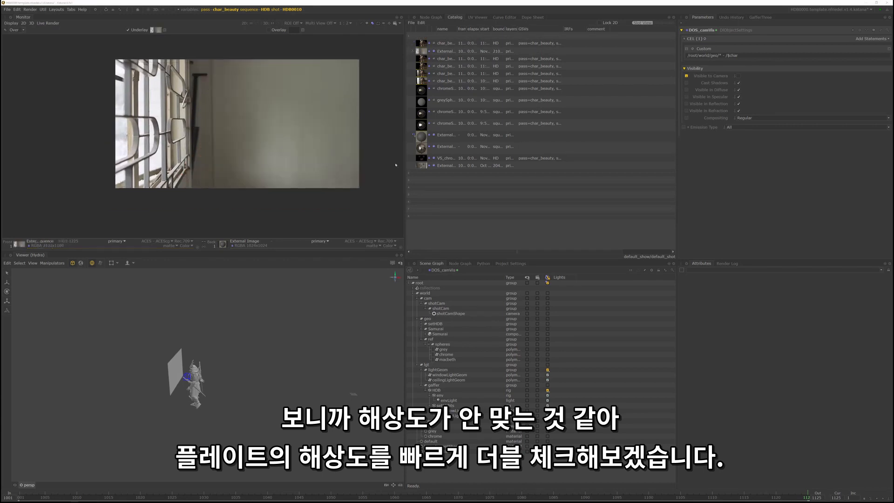
middle_drag(351, 149, 337, 160)
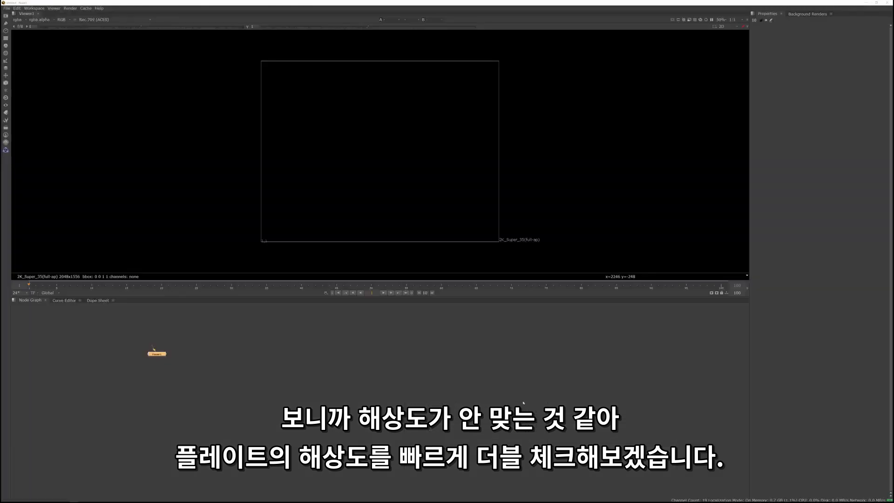
- Switch to Nuke and read in the undistorted HDB0010 2k plate sequence from the shot's src folder
click(523, 401)
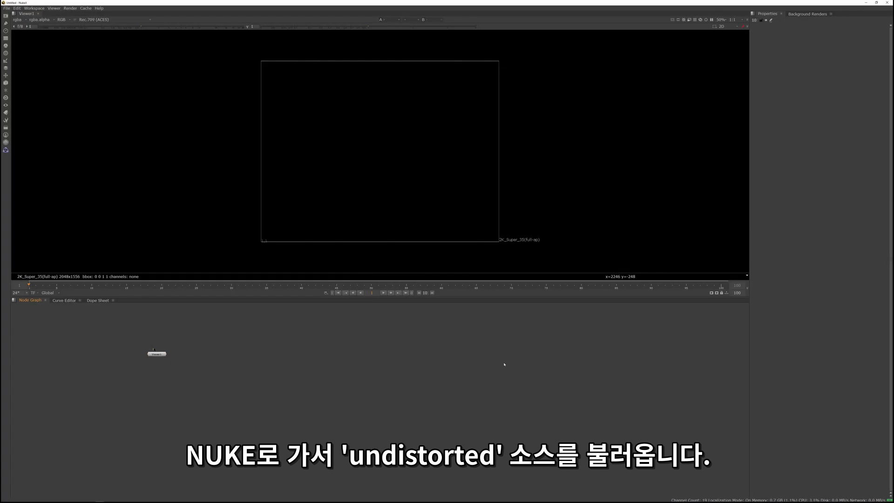
key(r)
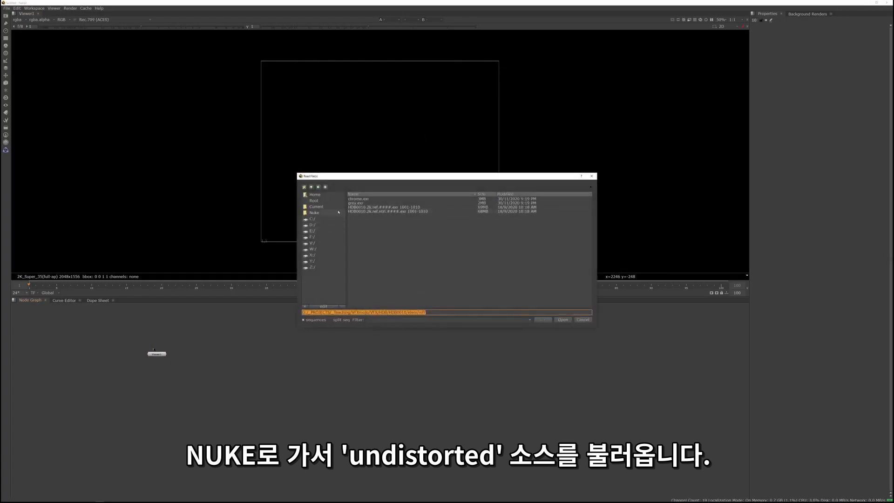
click(312, 187)
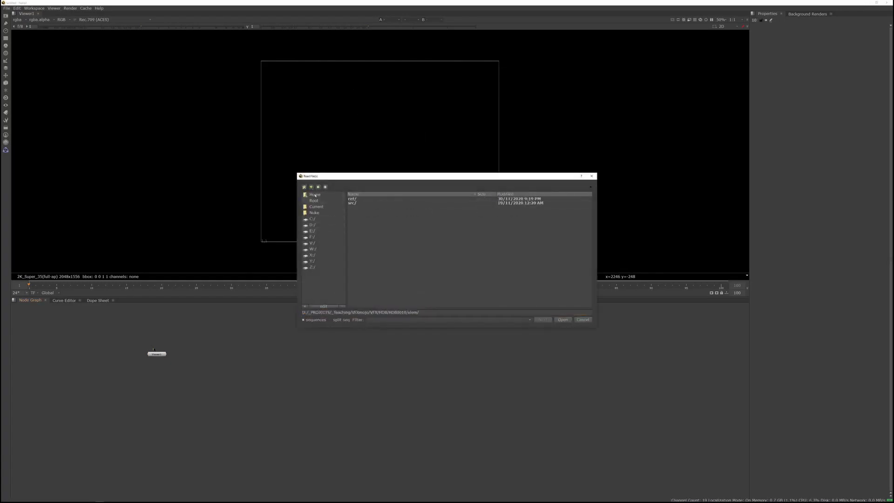
double_click(352, 204)
double_click(412, 211)
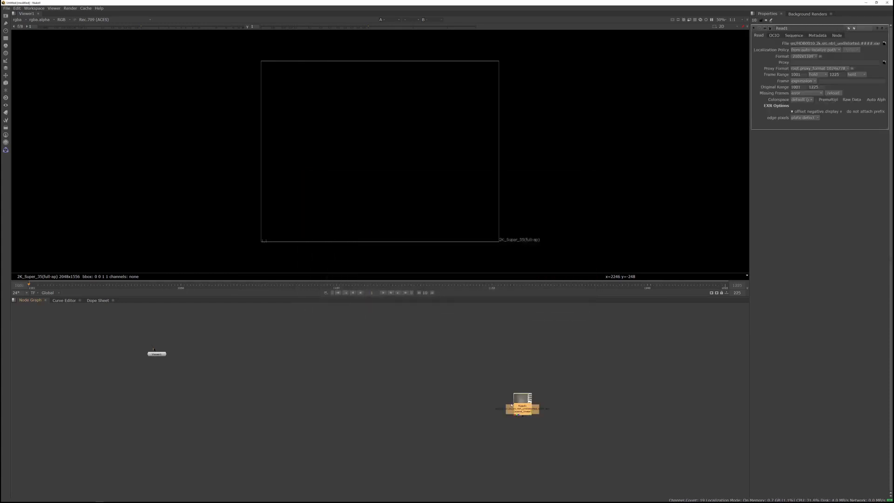
- Display the undistorted plate in the Viewer and check the resolution label at its upper corner
drag(518, 403, 469, 363)
scroll(509, 90, up, 4)
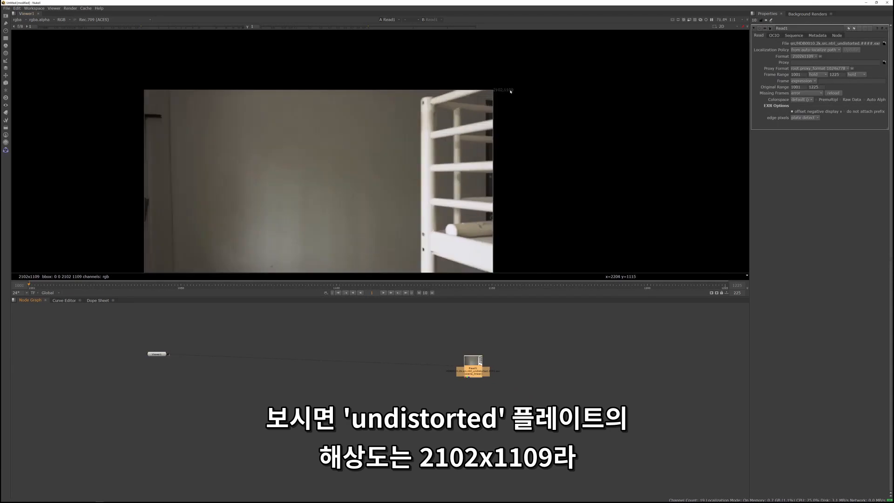
middle_drag(495, 90, 607, 48)
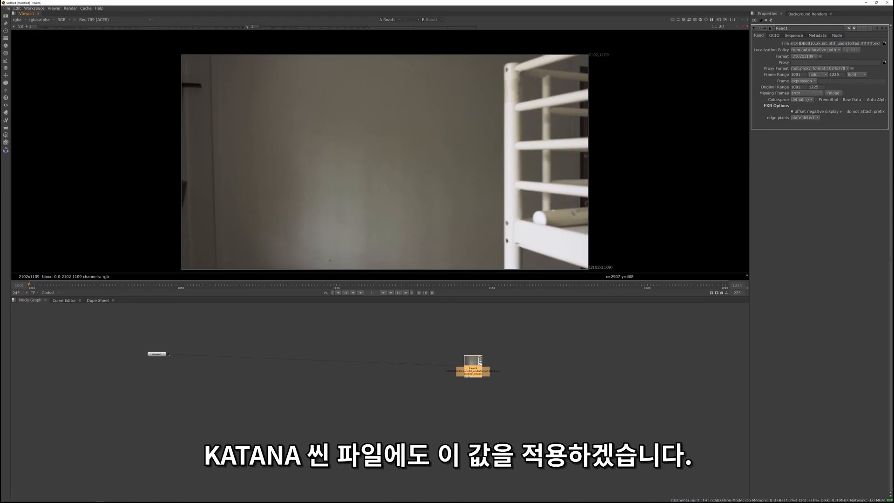
- Switch back to Katana and set the RenderSettings node's resolution to 2102 x 1109
key(alt+Tab)
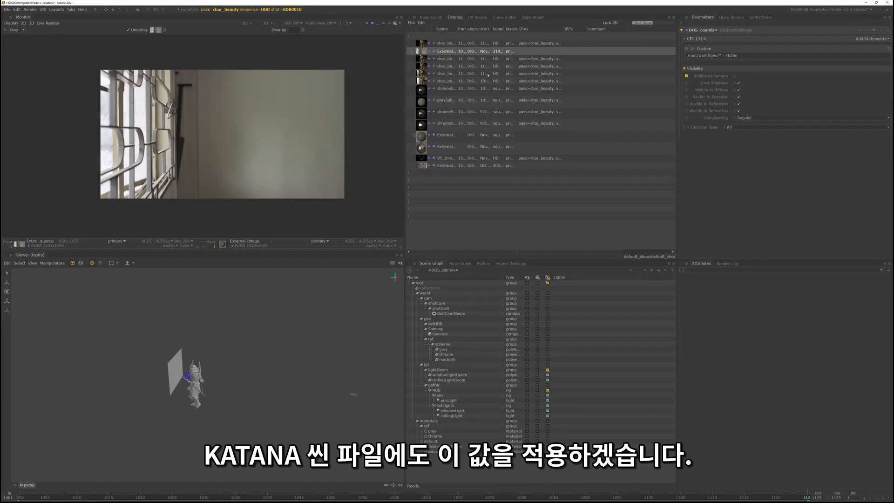
click(430, 17)
scroll(531, 127, down, 5)
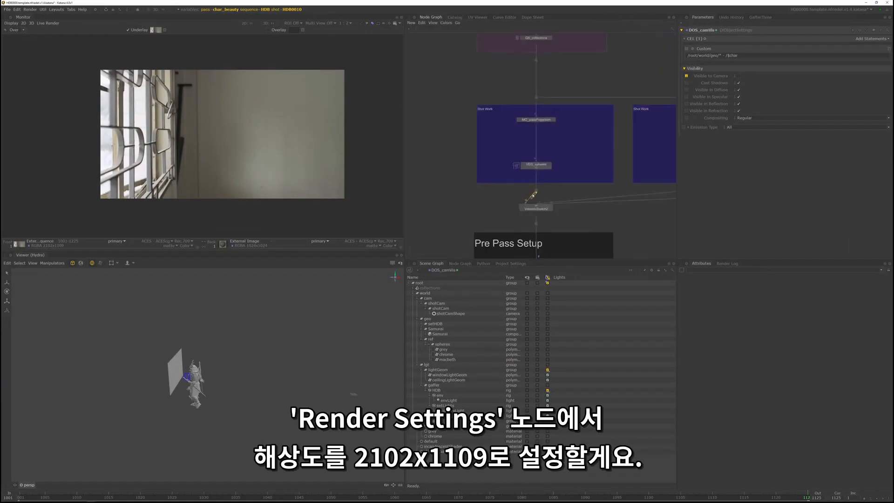
scroll(531, 127, up, 8)
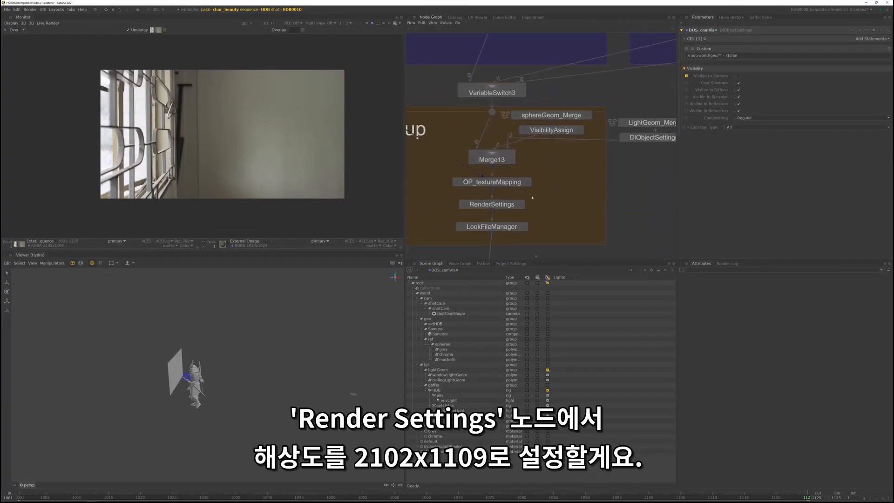
click(521, 204)
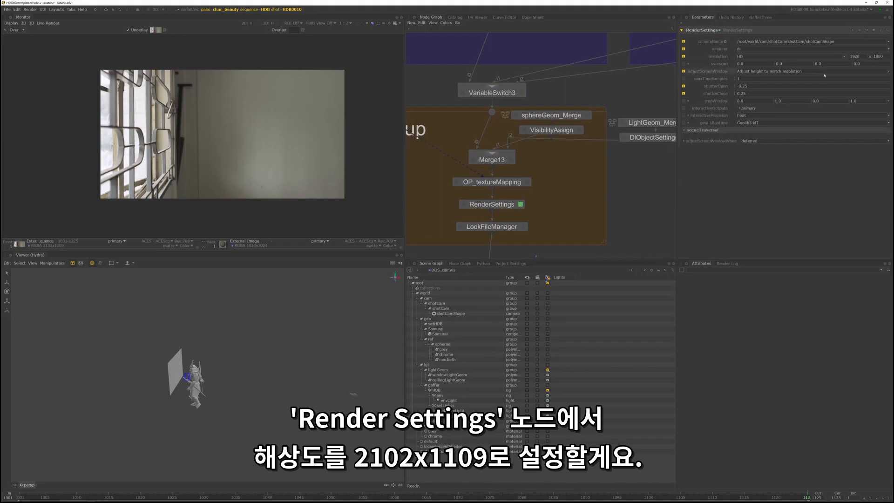
text(2102)
key(Return)
key(Tab)
text(1)
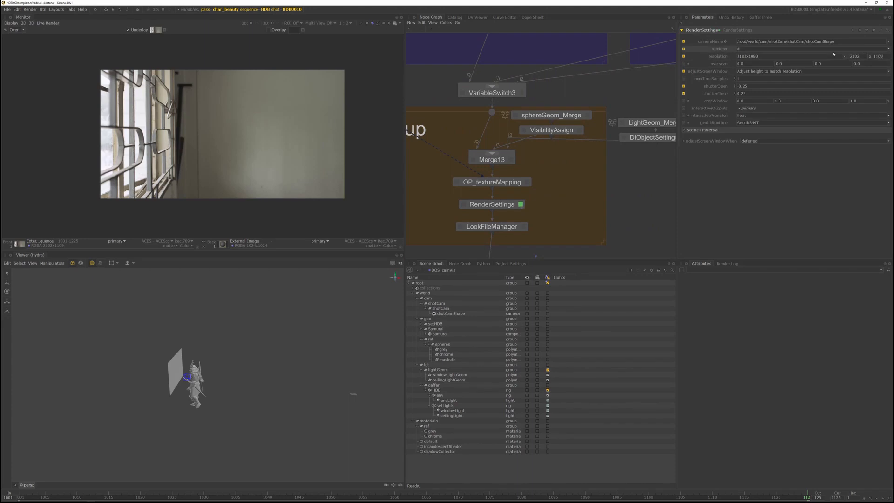
- Preview render the char_beauty pass at the new resolution and check its alignment over the plate underlay
scroll(585, 122, down, 10)
scroll(557, 146, up, 12)
key(p)
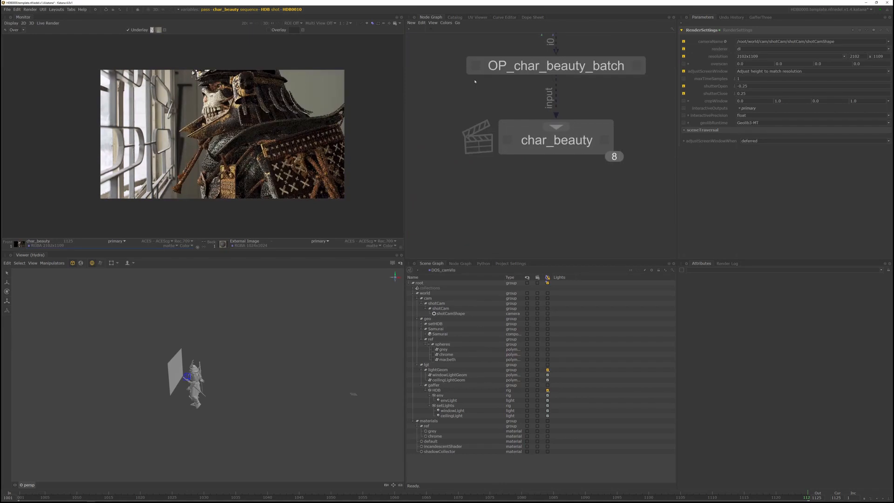
scroll(208, 77, up, 1)
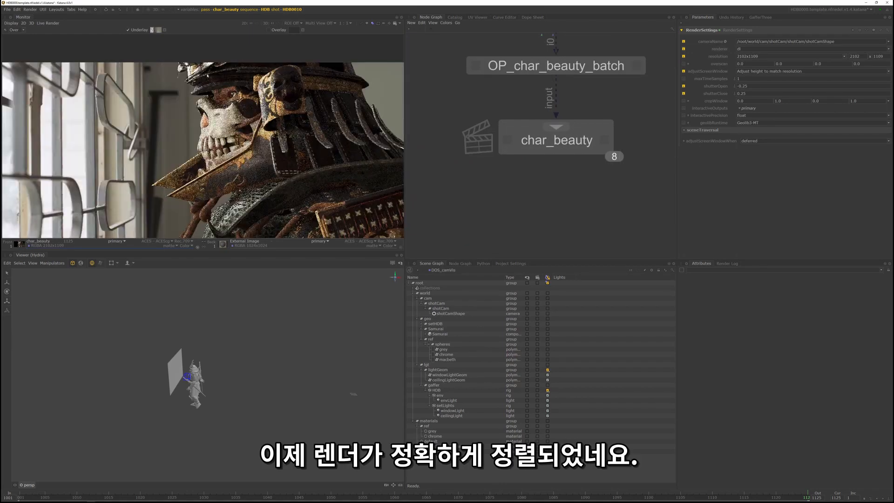
scroll(286, 78, down, 1)
middle_drag(380, 189, 317, 167)
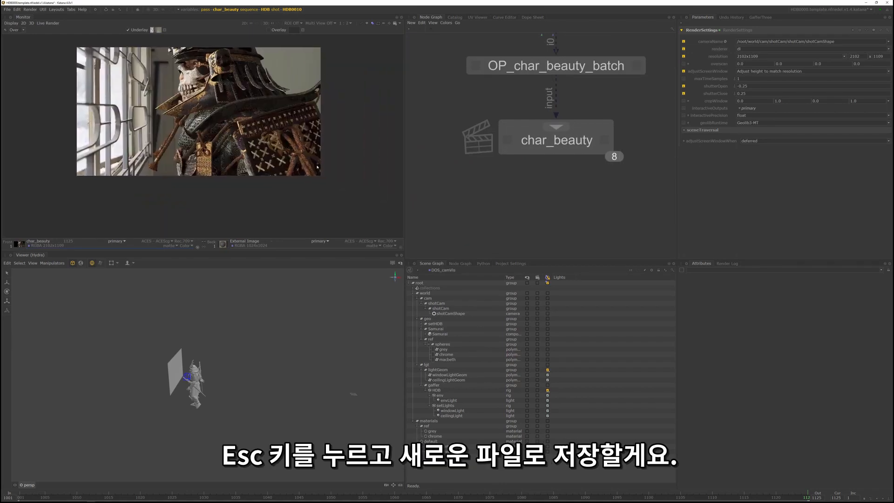
middle_drag(218, 156, 221, 171)
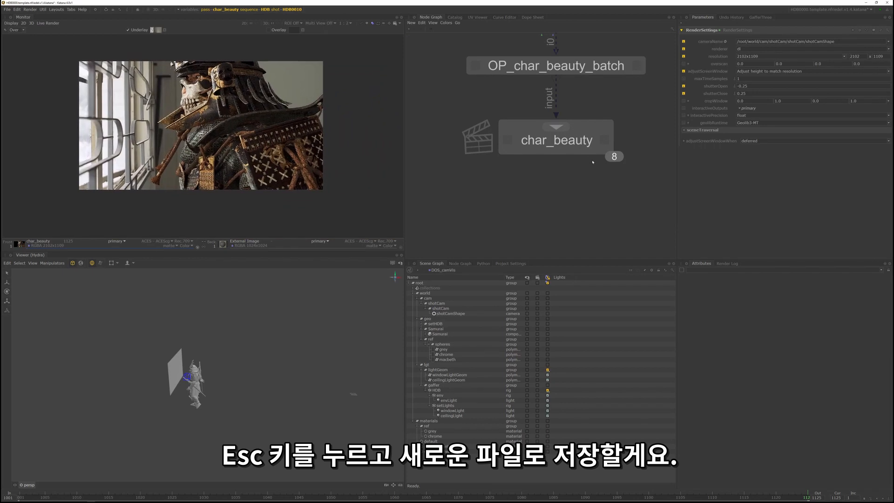
middle_drag(312, 190, 317, 205)
- Save the Katana scene as a new file with the version changed to v1.5
click(7, 9)
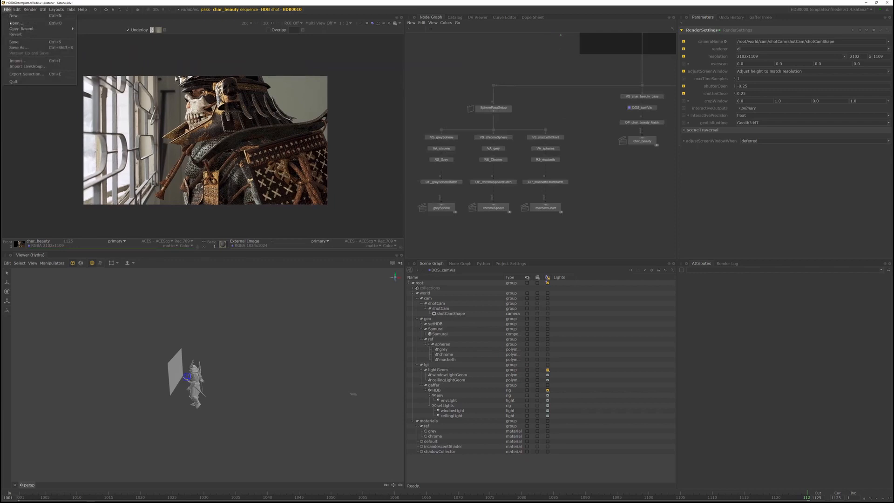
click(19, 47)
click(494, 279)
key(Delete)
text(5)
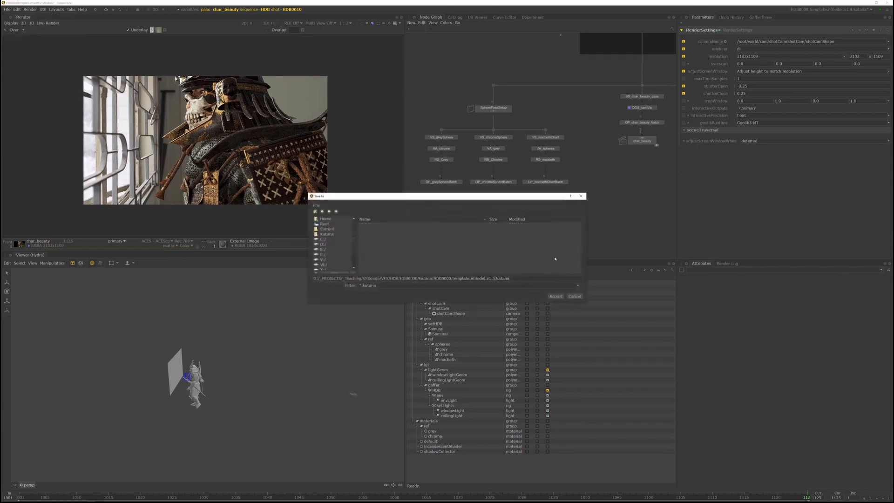
click(557, 296)
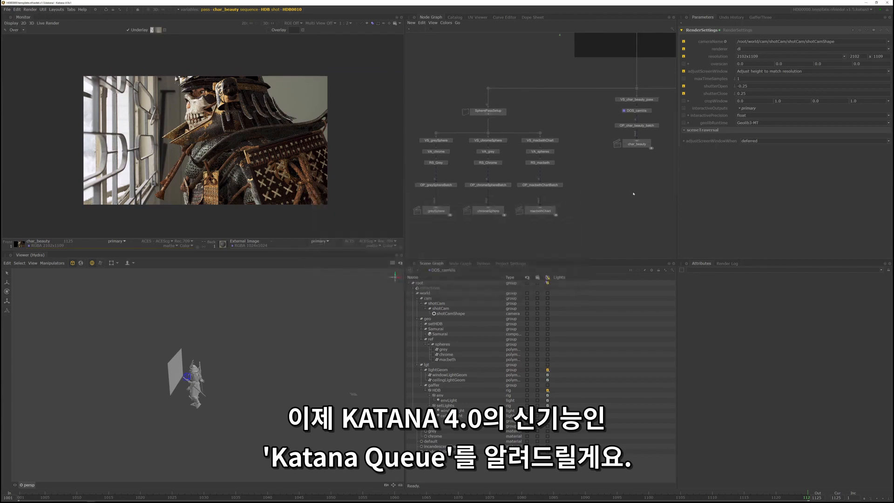
- Show the Katana Queue window, enlarge it and place it over the workspace to check its job list
click(7, 10)
mouse_move(17, 9)
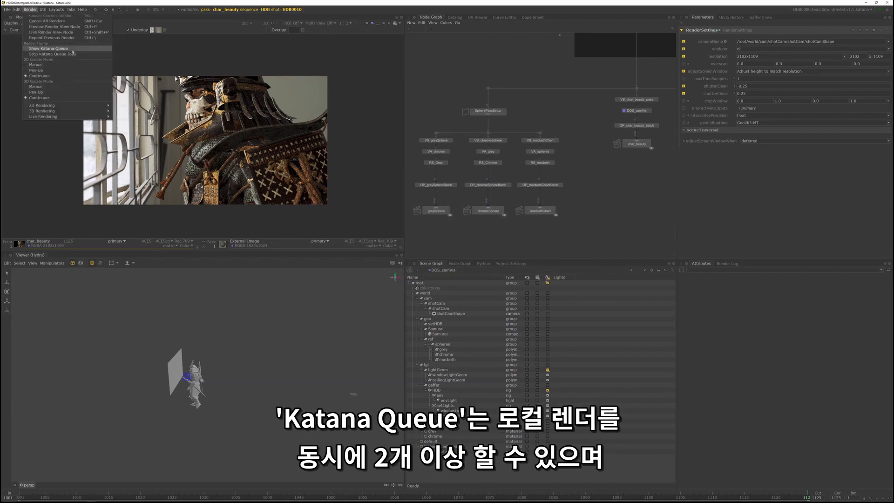
click(56, 49)
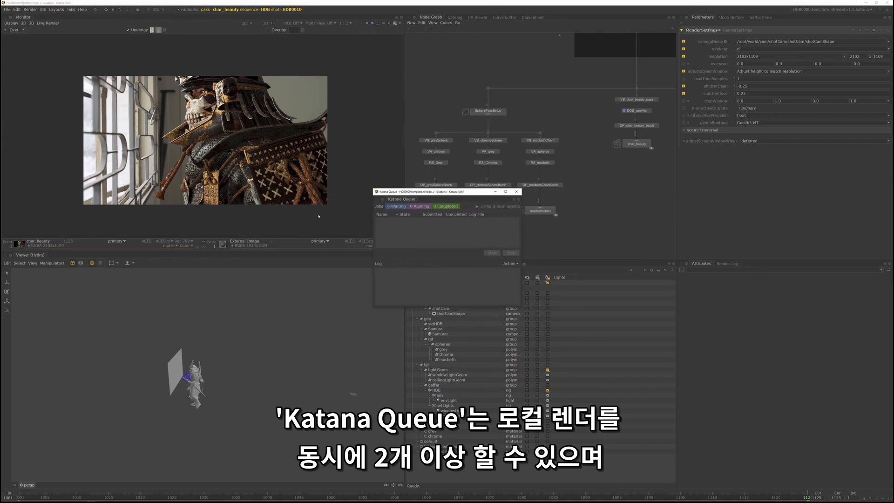
drag(404, 198, 285, 65)
drag(401, 173, 477, 215)
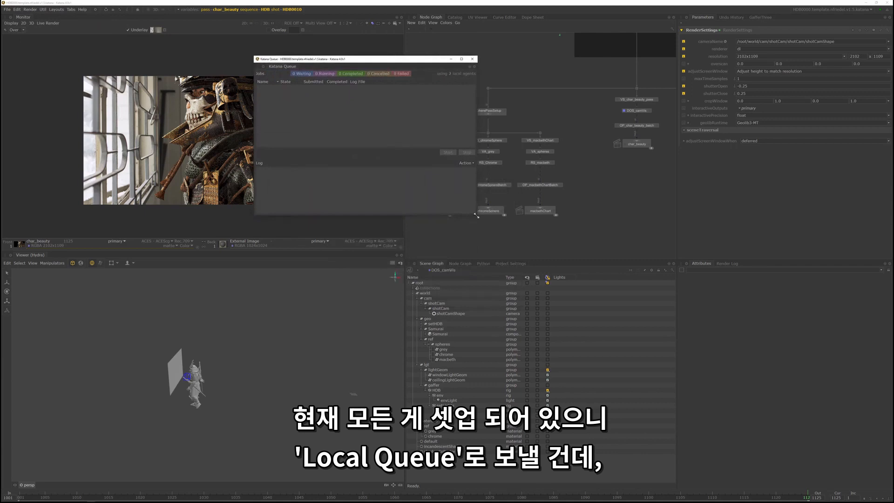
drag(349, 61, 347, 97)
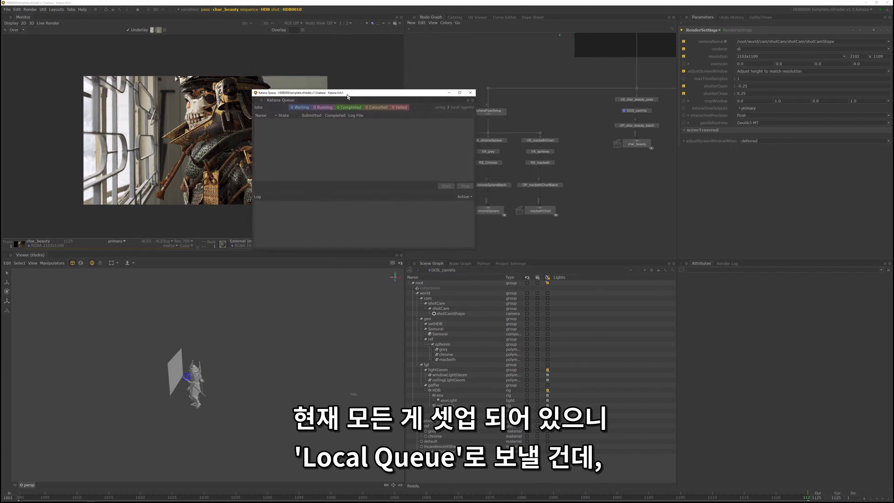
- Send the char_beauty render node to the Katana Queue as a disk render
right_click(640, 139)
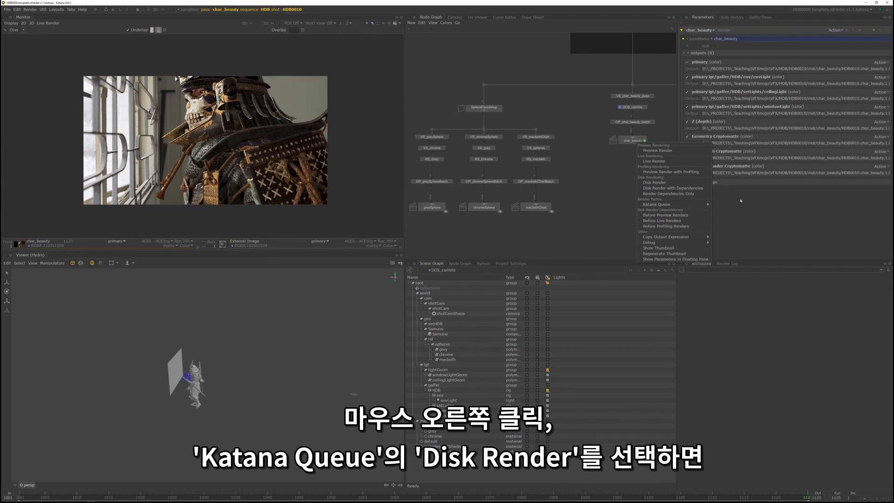
mouse_move(705, 206)
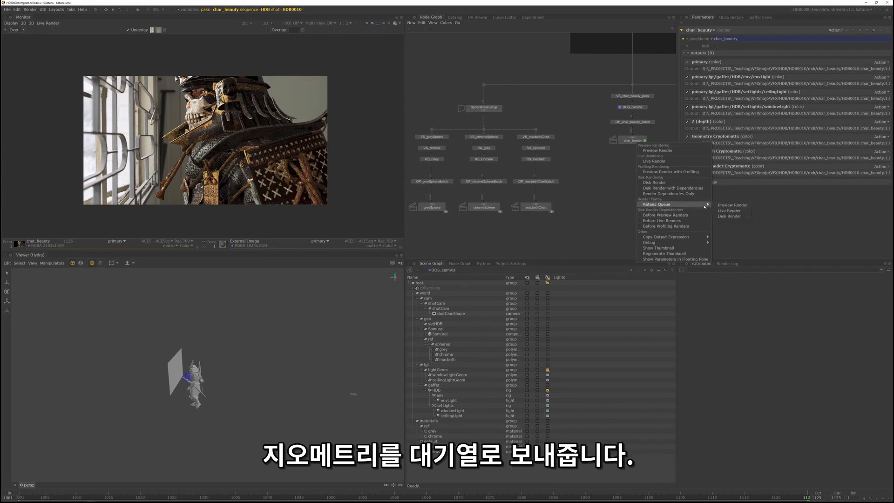
click(726, 216)
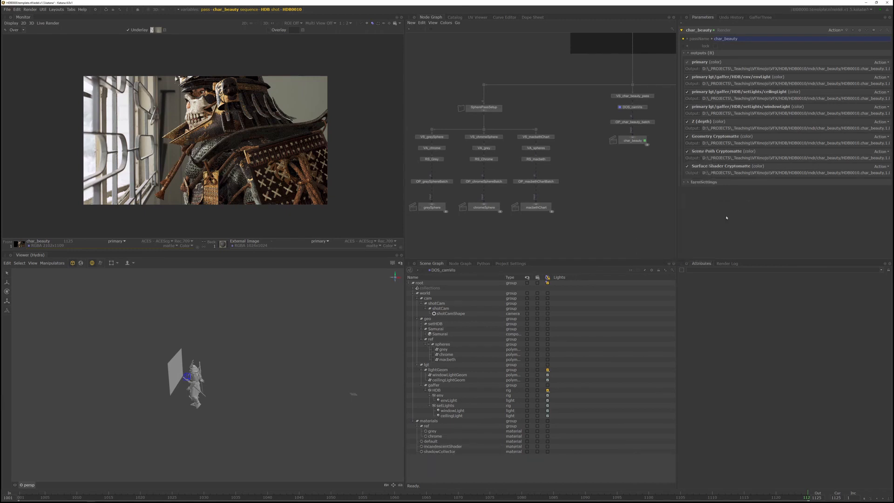
- Send the greySphere, chromeSphere and macbethChart render nodes to the Katana Queue as disk renders
middle_drag(435, 209, 482, 188)
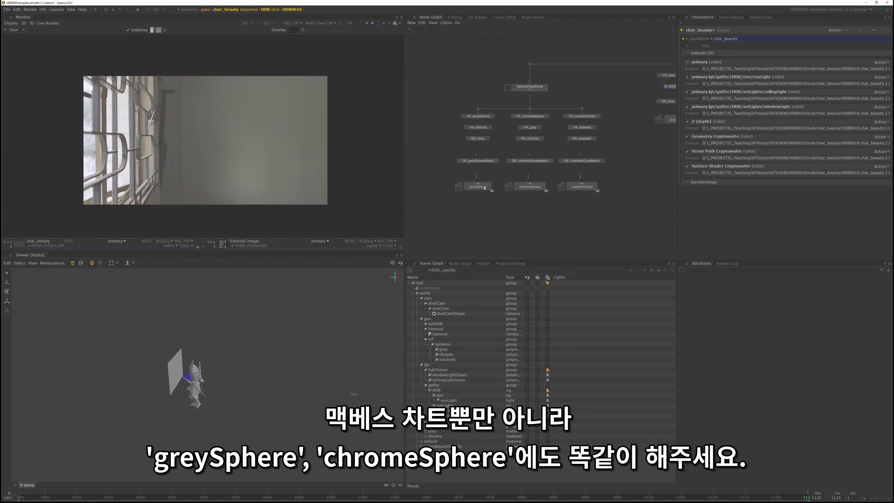
right_click(484, 188)
click(578, 256)
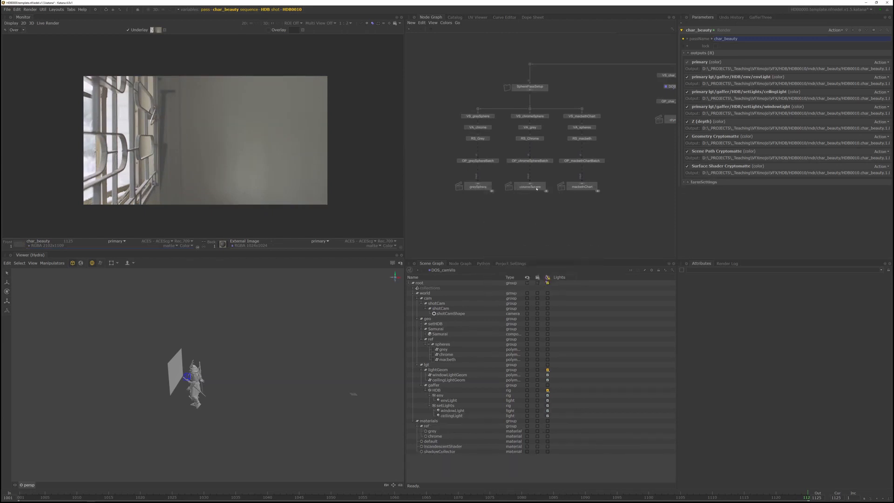
right_click(537, 188)
mouse_move(566, 250)
click(625, 262)
right_click(590, 188)
mouse_move(619, 249)
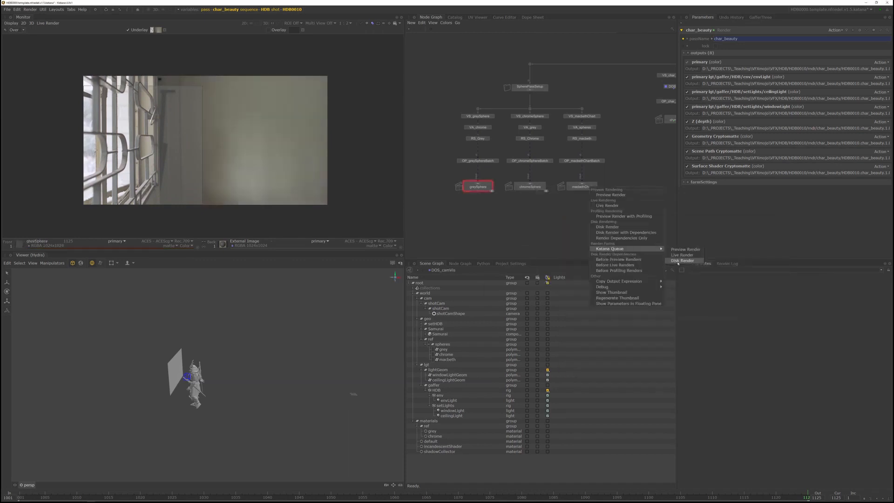
click(678, 262)
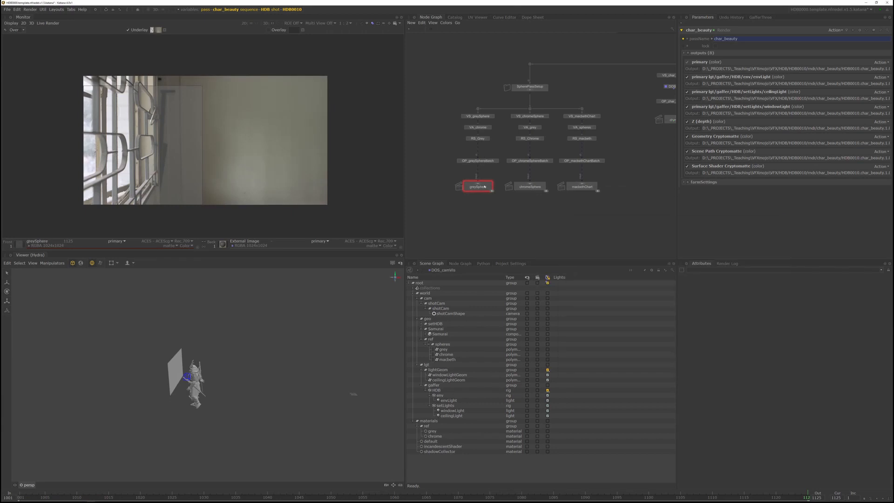
- Display the OP_greySphereBatch script and switch to Nuke while checking the queued jobs
click(483, 161)
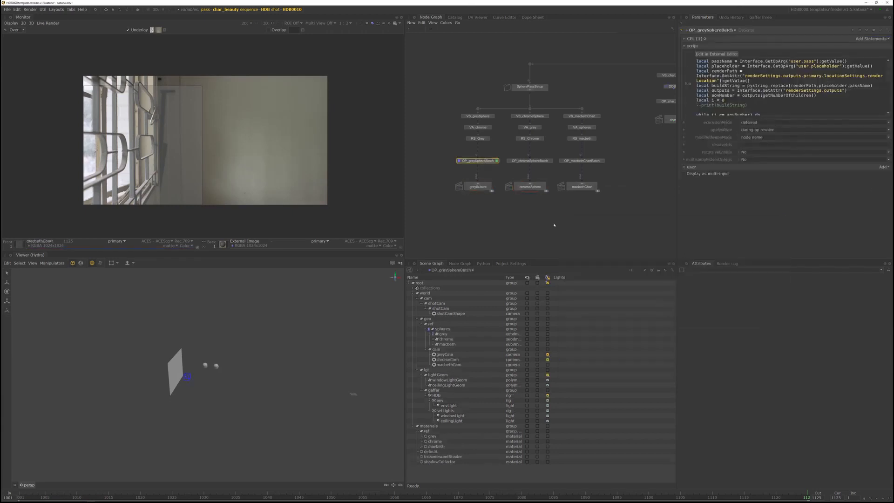
key(alt+Tab)
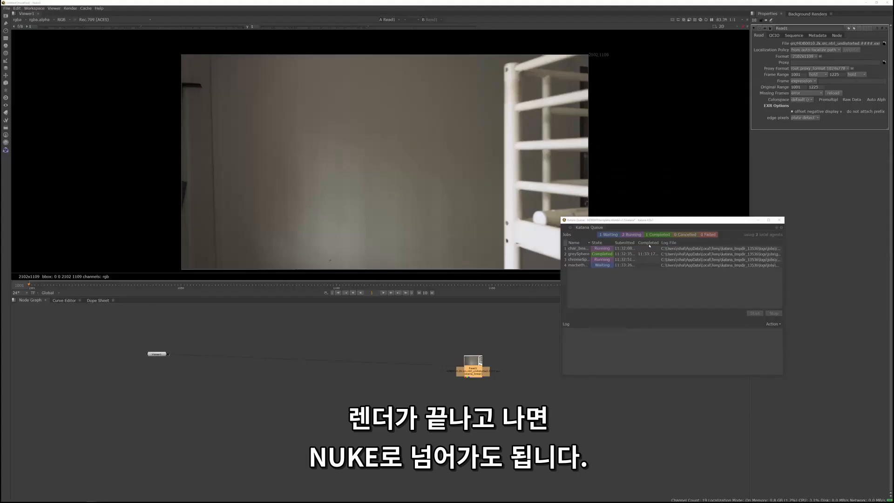